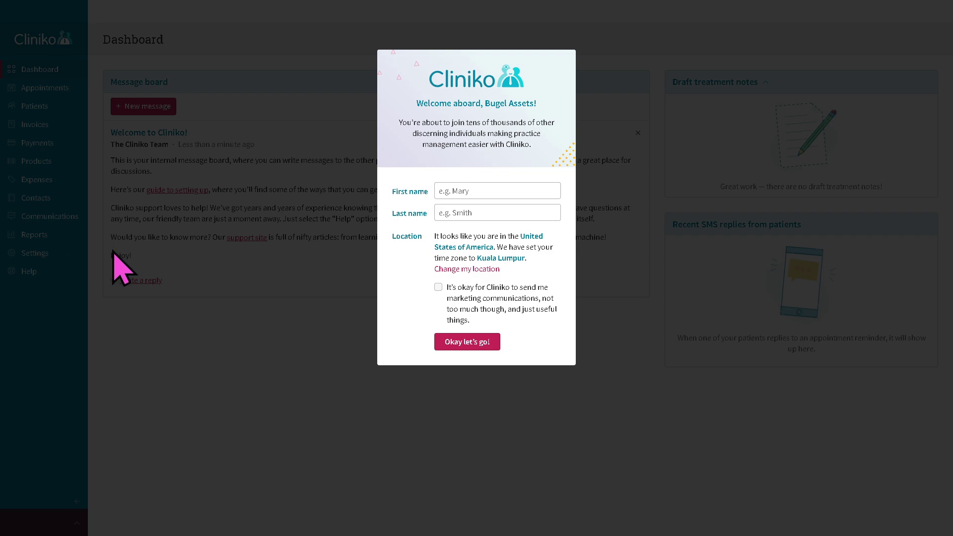
Close the welcome dialog with Enter so the Dashboard's 'Welcome to Cliniko!' post shows.
key(Return)
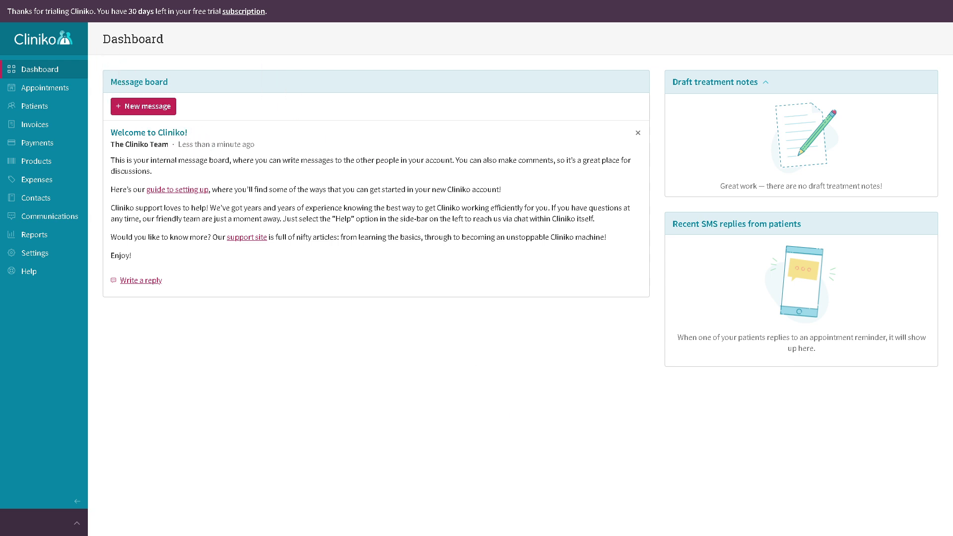
Post a message-board entry with subject and body both 'How to use CLINIKO'.
click(149, 107)
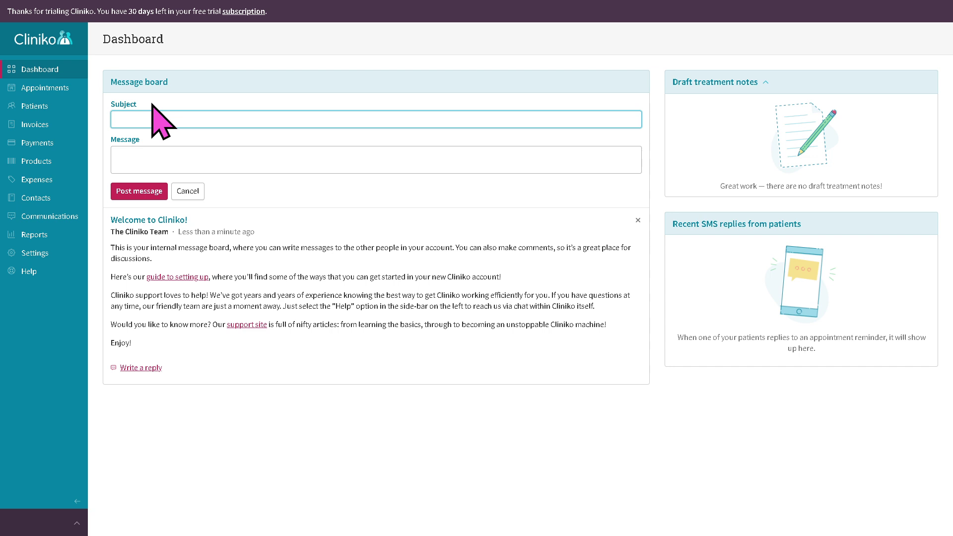
text(How to use CLINIKO)
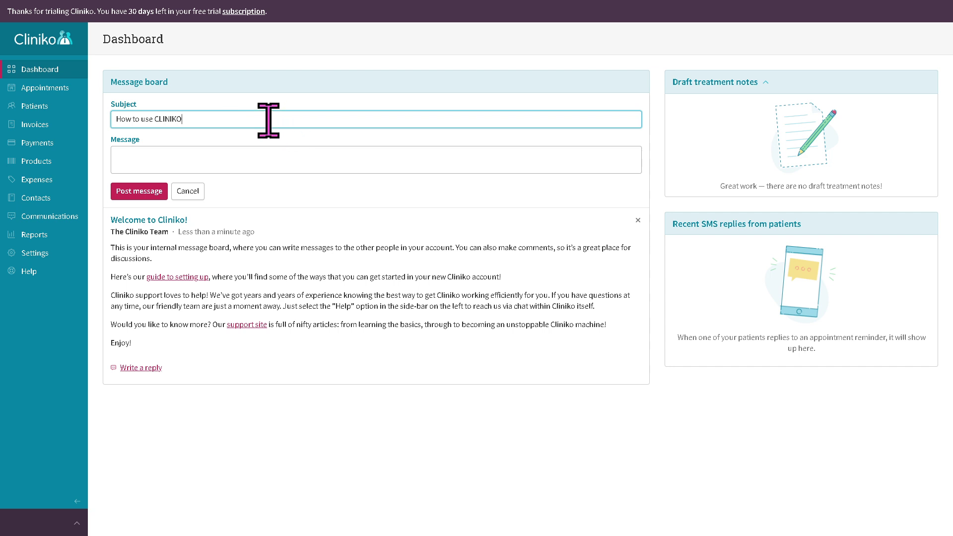
triple_click(269, 121)
click(234, 153)
triple_click(242, 127)
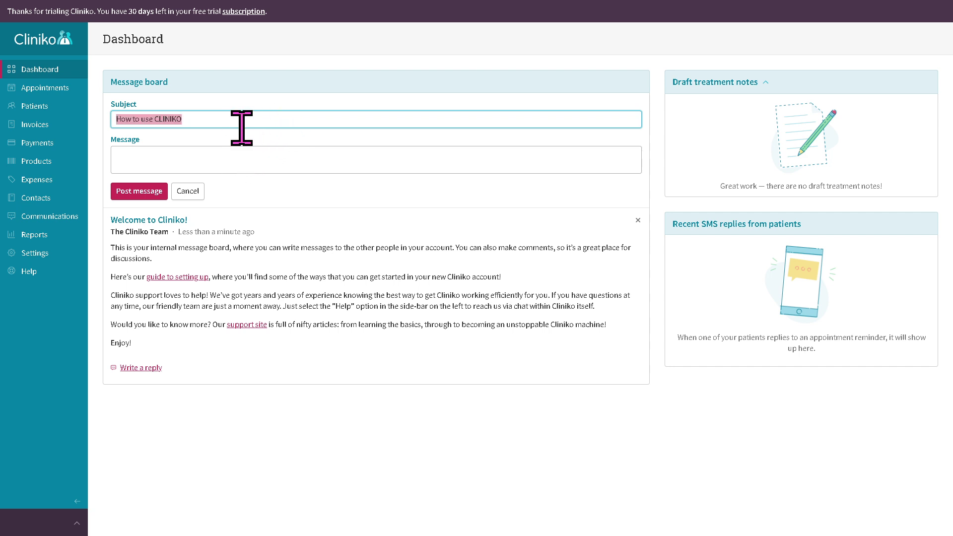
key(ctrl+c)
click(234, 151)
key(ctrl+v)
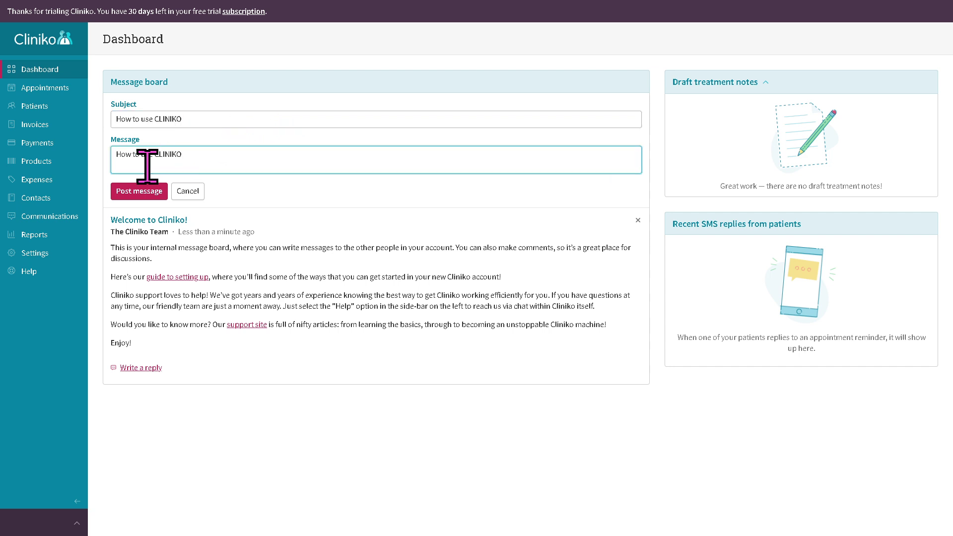
click(150, 197)
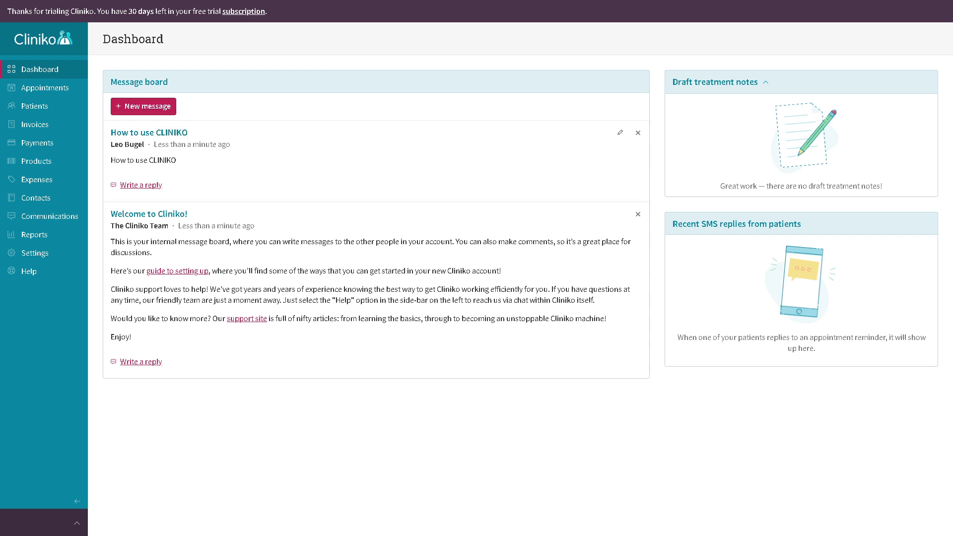
Open the Appointments calendar and move it to the week of 28 Jul 2025.
click(44, 87)
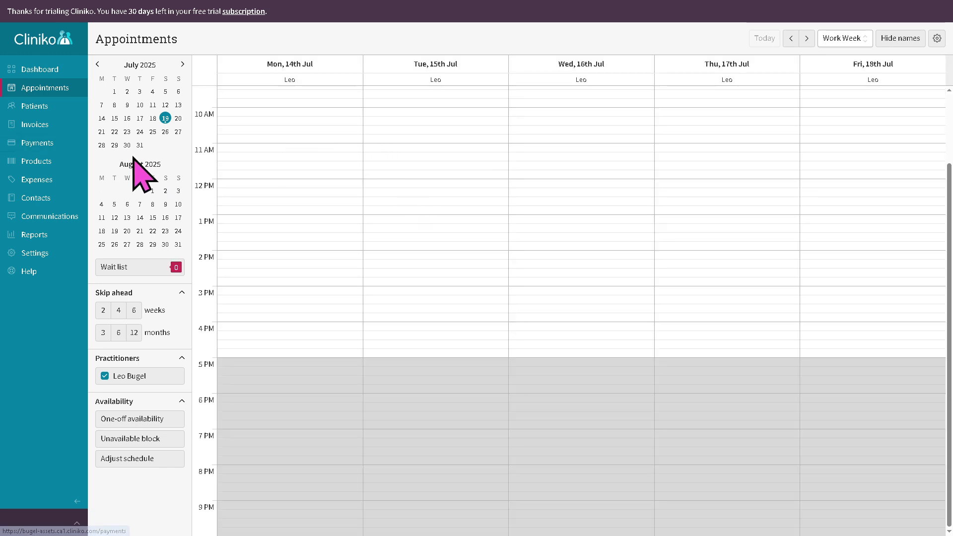
click(177, 118)
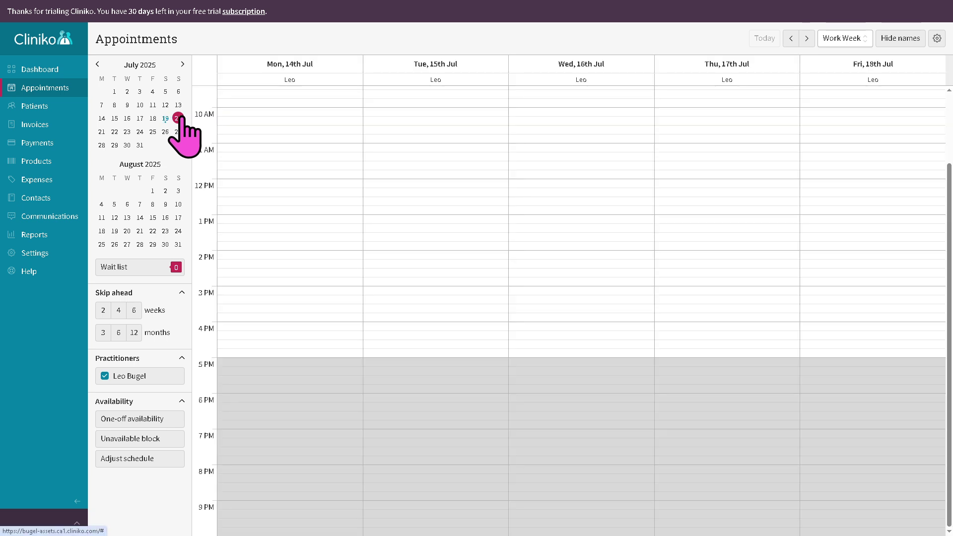
click(127, 145)
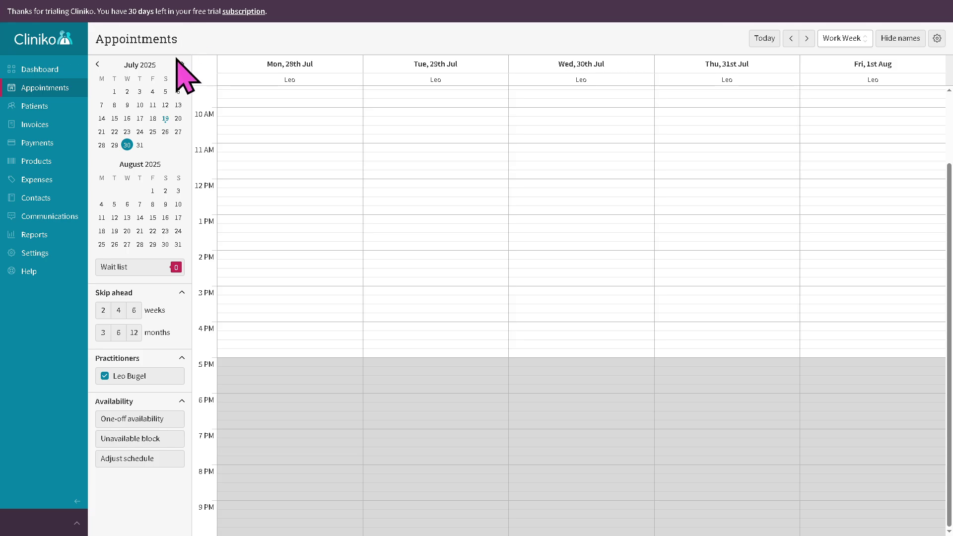
Start a First Appointment at 9:30 Monday 28 Jul for a new patient.
click(268, 97)
right_click(269, 96)
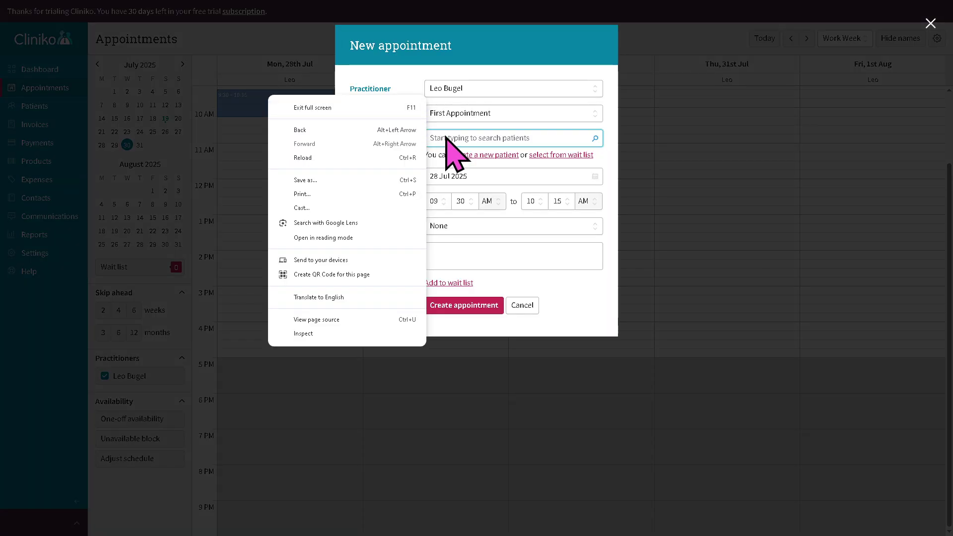
click(500, 252)
click(502, 255)
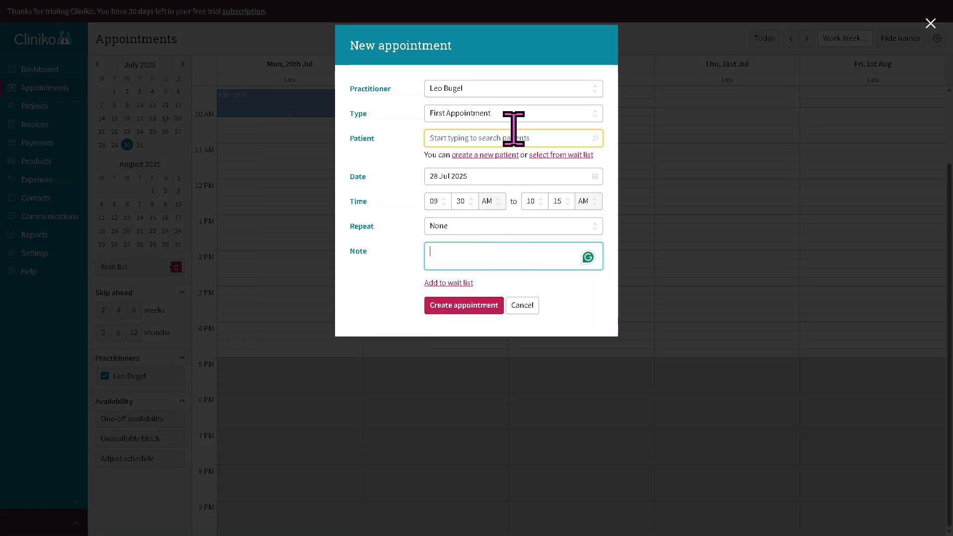
click(526, 112)
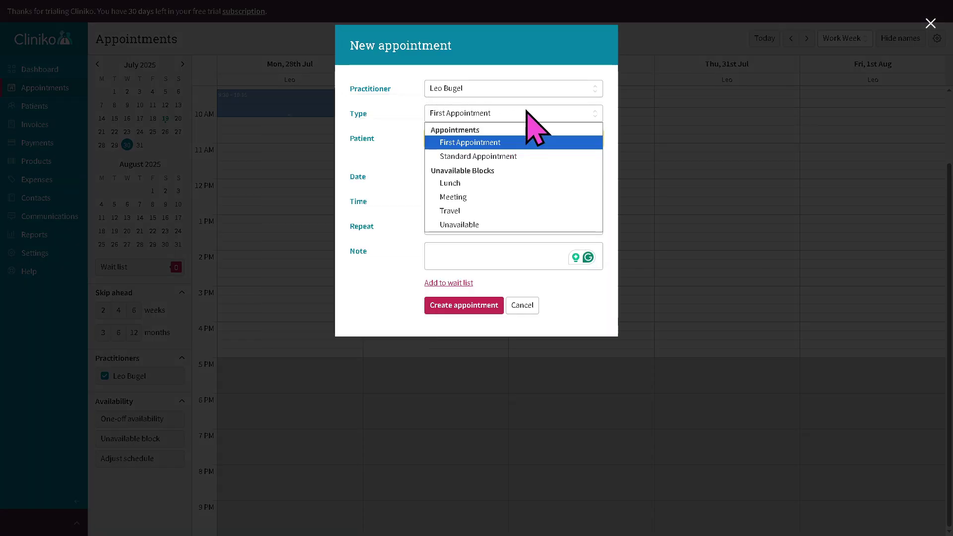
click(516, 143)
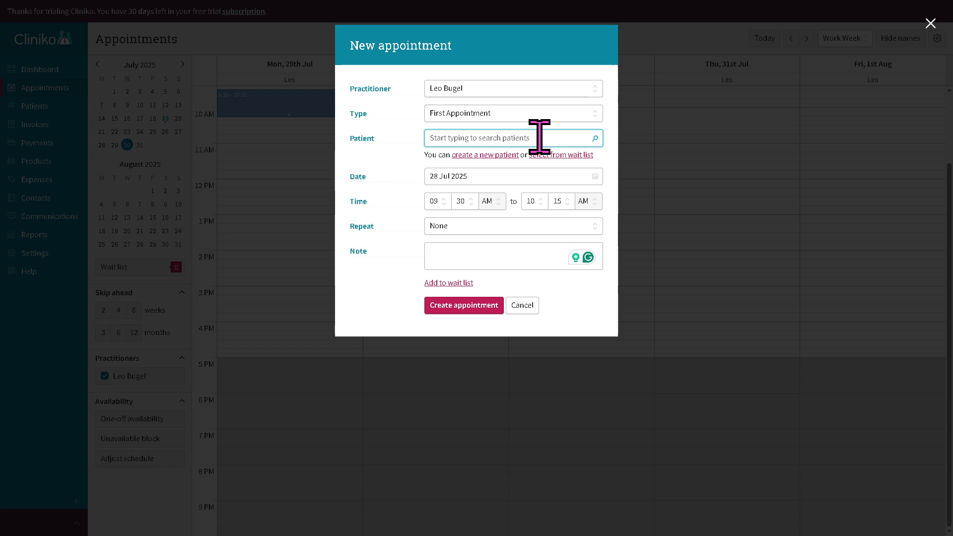
click(502, 155)
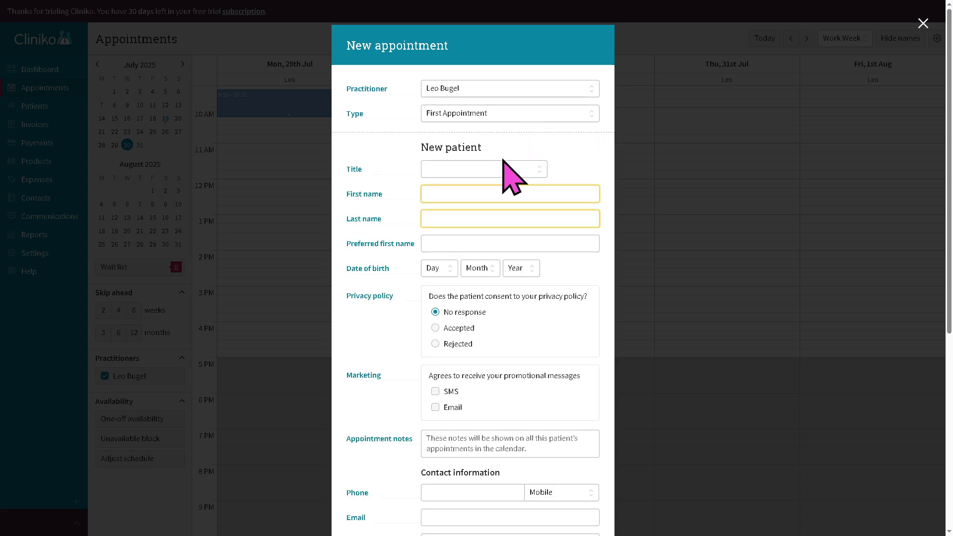
Enter patient Mr 'How to use' CLINIKO, preferred name 'How to use CLINIKO'.
click(506, 169)
click(482, 197)
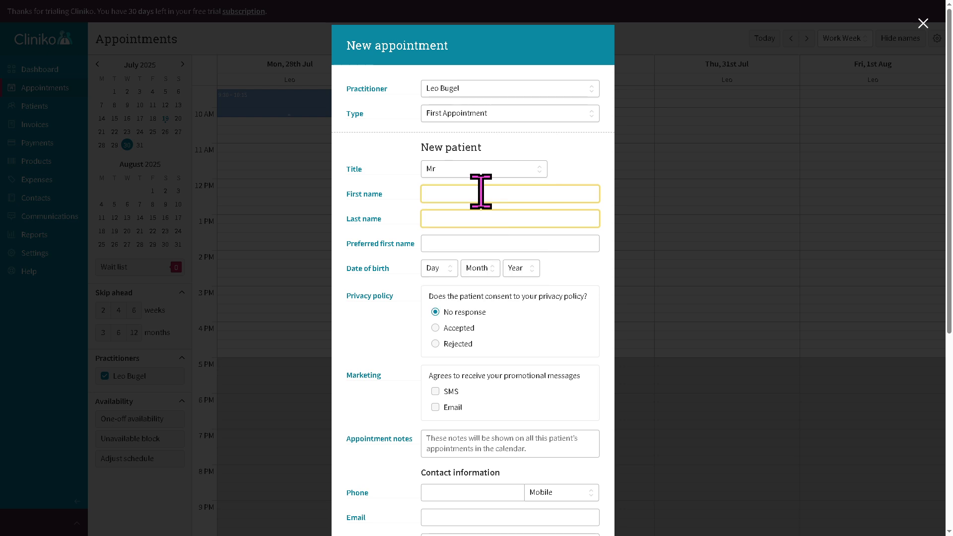
click(481, 192)
text(How)
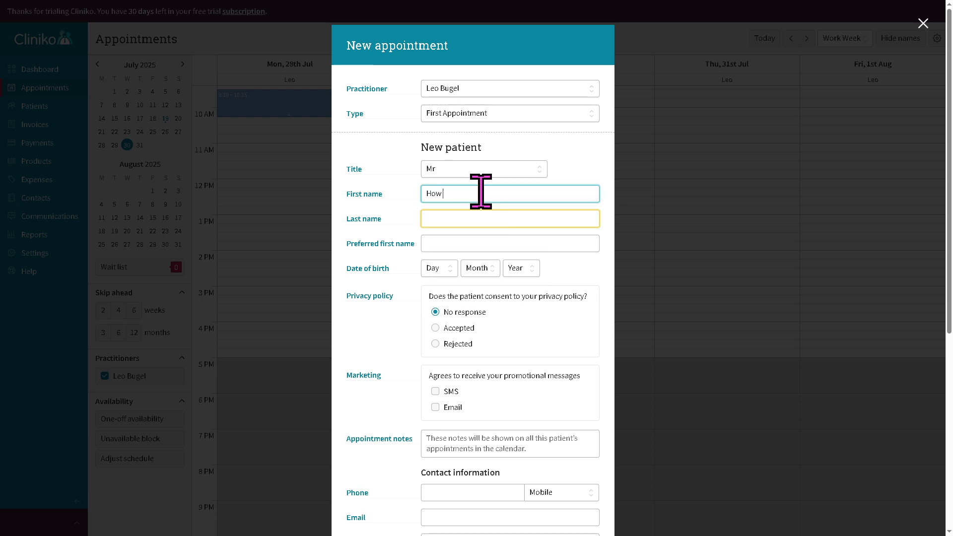
text( to use)
key(Tab)
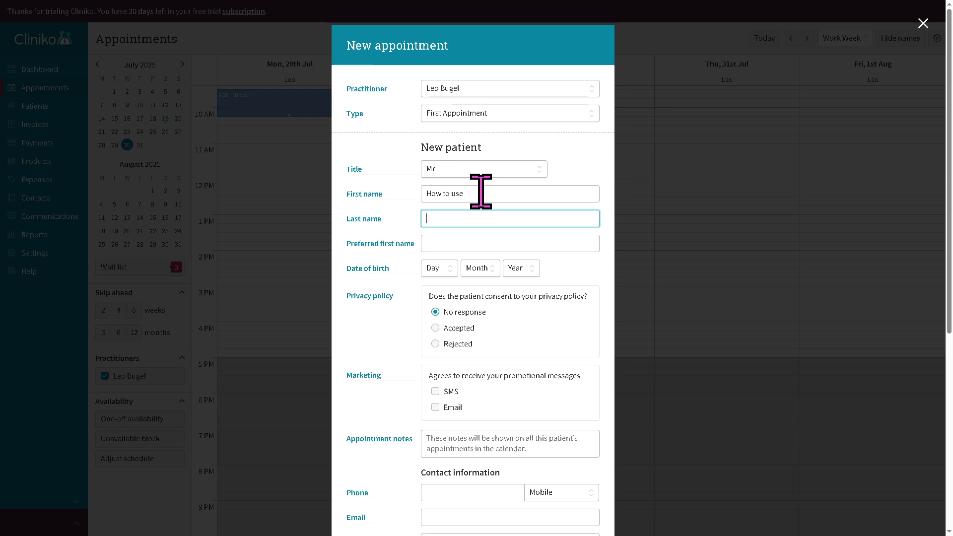
text(CLINIKO)
click(501, 242)
key(ctrl+v)
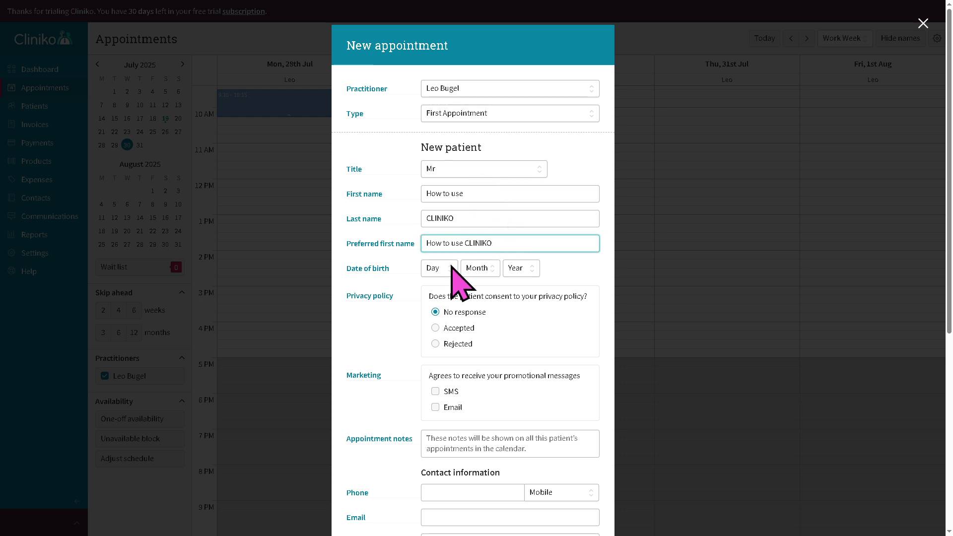
Set the patient's date of birth to 1 Jan 2001.
click(447, 271)
click(443, 17)
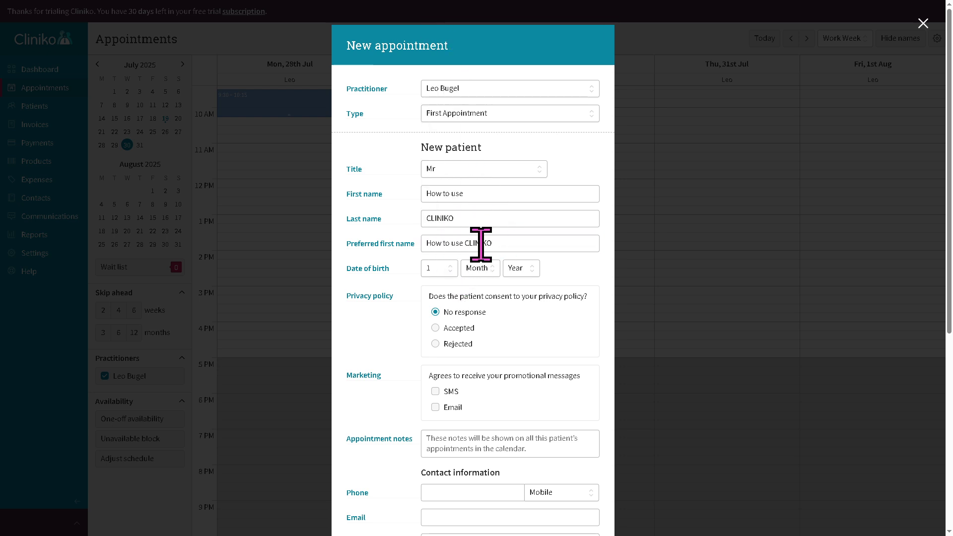
click(484, 270)
click(483, 297)
click(519, 270)
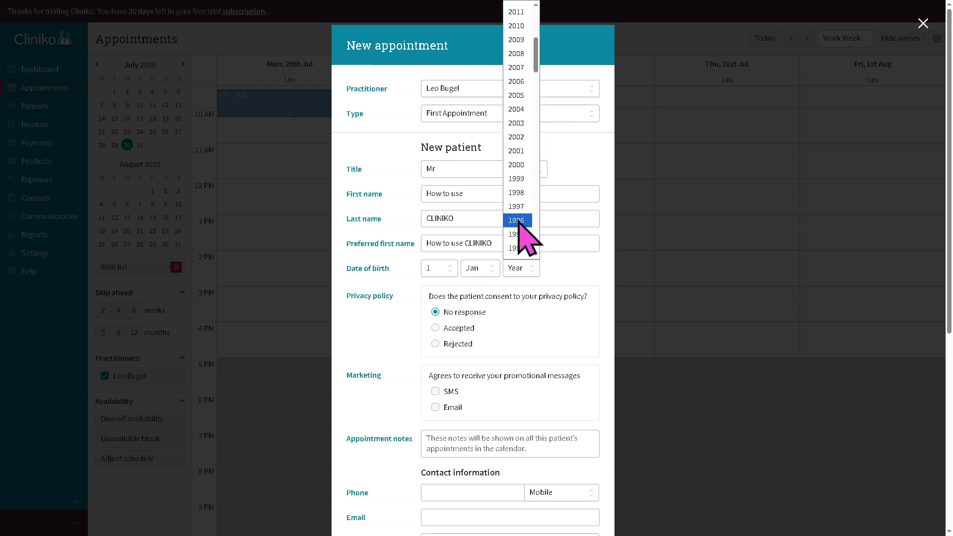
click(522, 152)
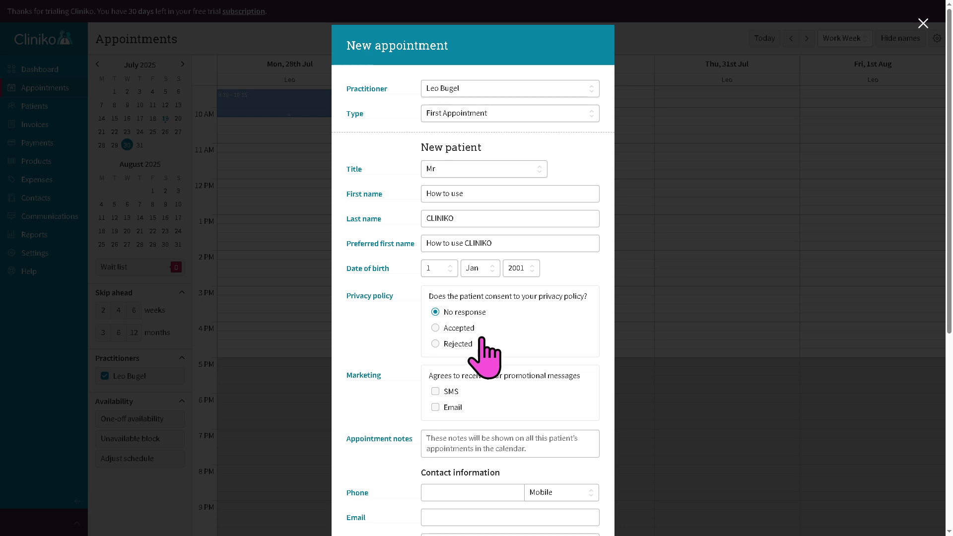
Opt into SMS and email marketing, add 'How to use CLINIKO' notes, and create the appointment.
scroll(546, 372, down, 2)
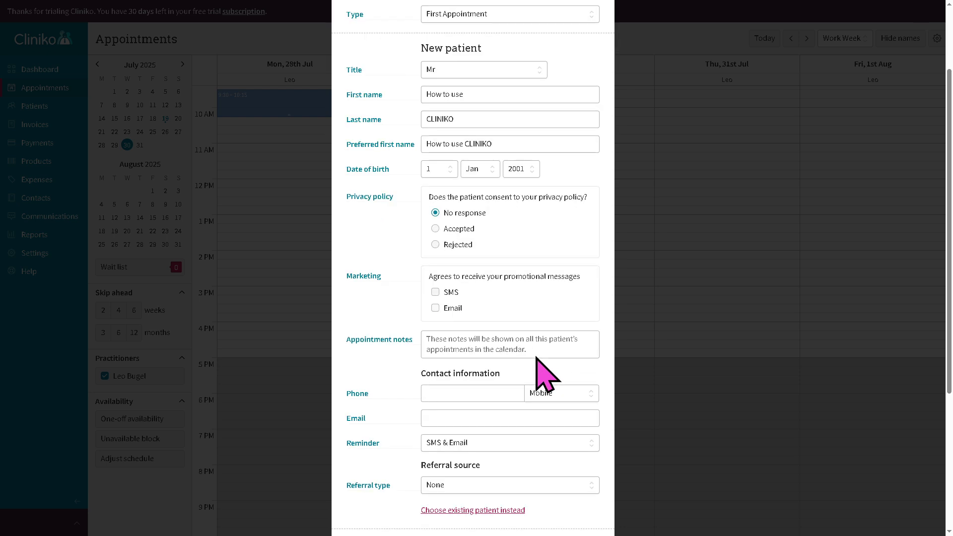
click(450, 294)
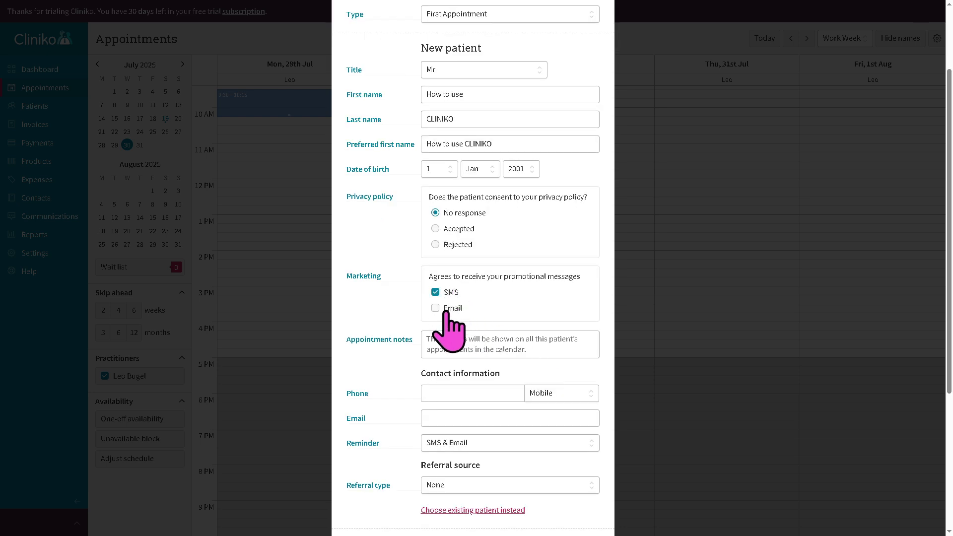
click(446, 310)
click(502, 342)
key(ctrl+v)
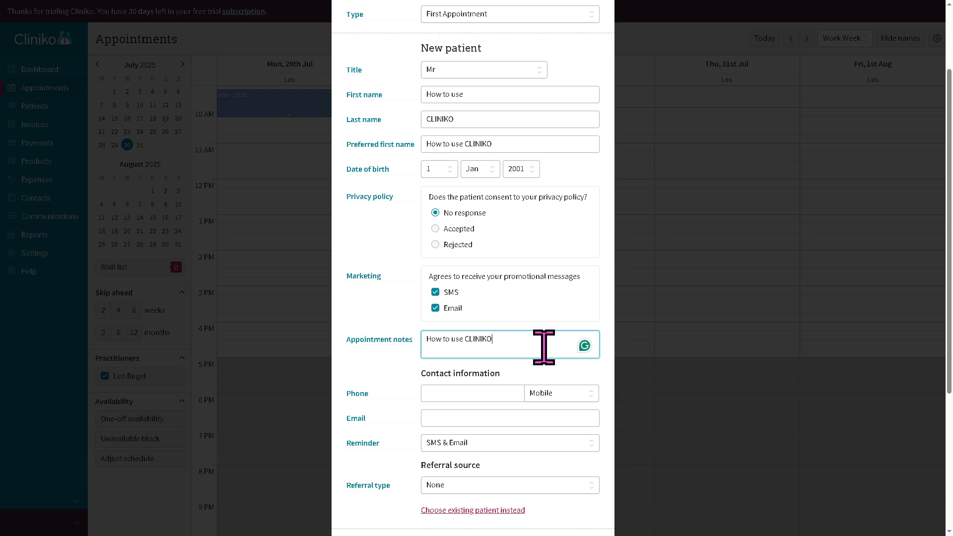
scroll(546, 355, down, 1)
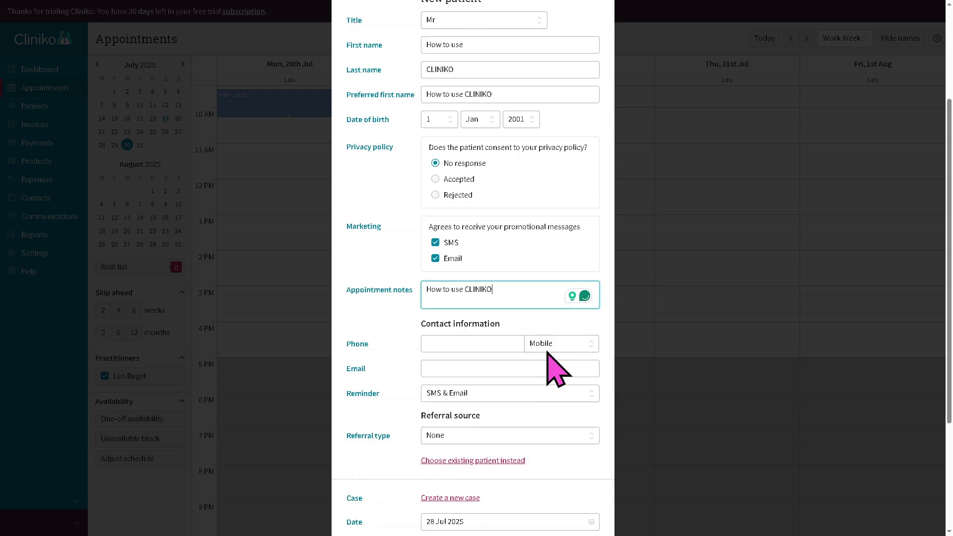
scroll(551, 365, down, 3)
click(485, 453)
text(How to use CLINIKO)
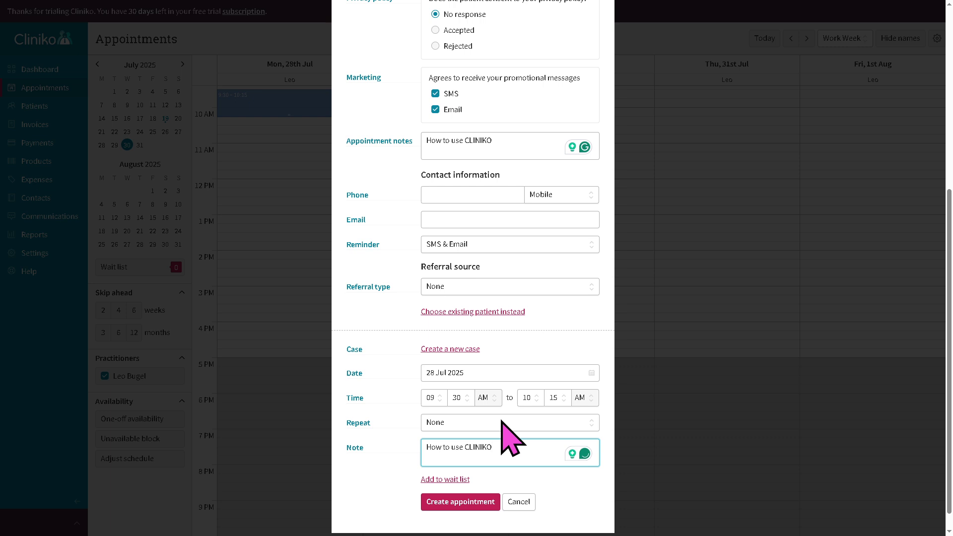
click(454, 503)
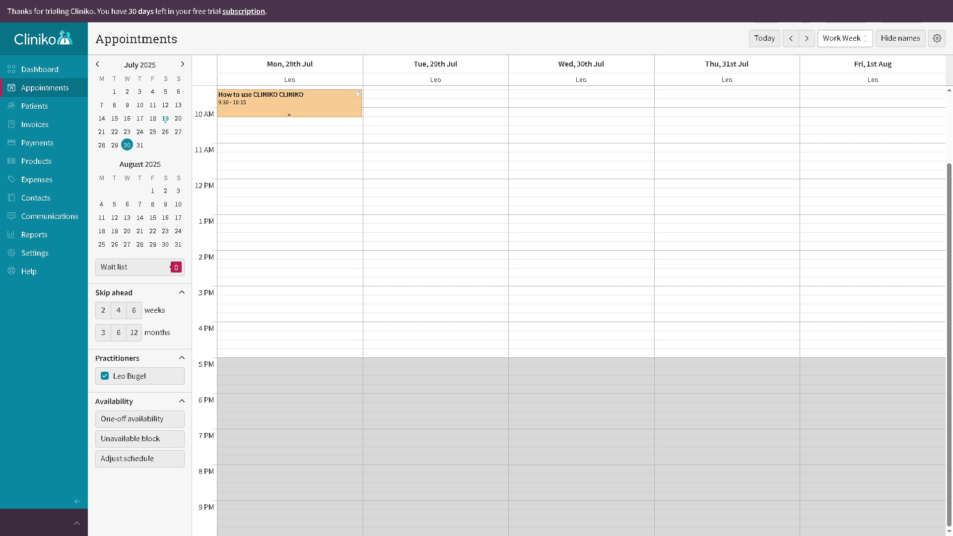
Open the Patients list showing the new patient, DOB 01/01/2001, next appointment 28 Jul.
click(39, 107)
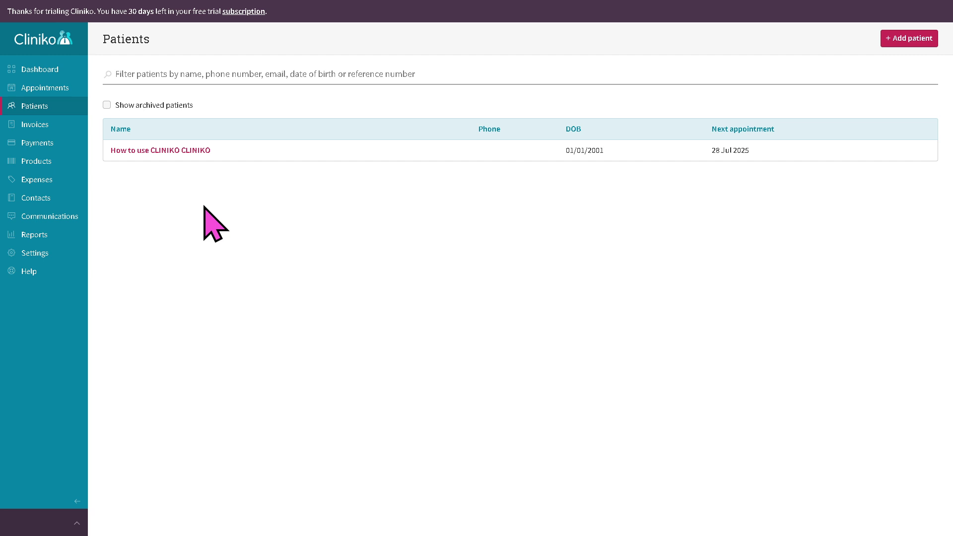
Go to the Invoices page, which shows no invoices yet.
click(34, 124)
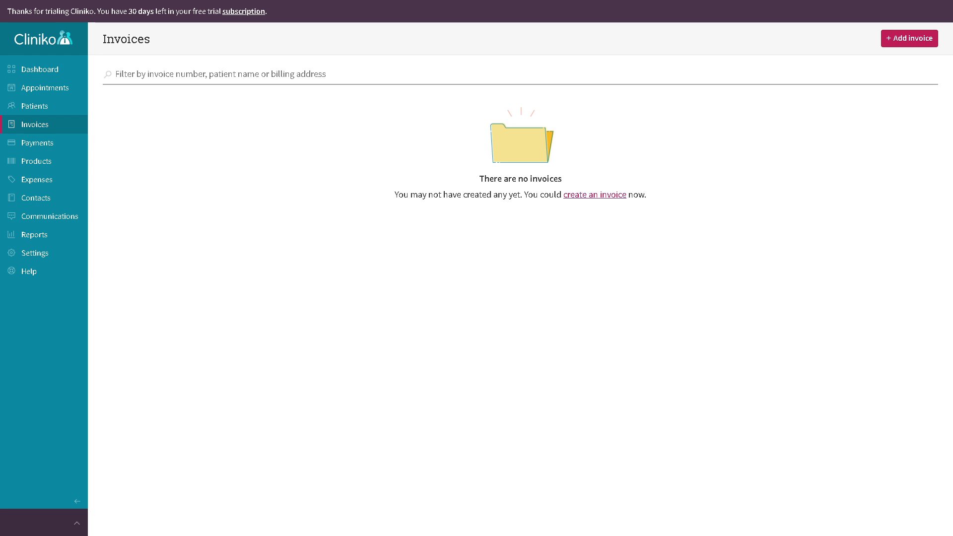
Start a new invoice with notes 'How to use CLINIKO'.
click(914, 38)
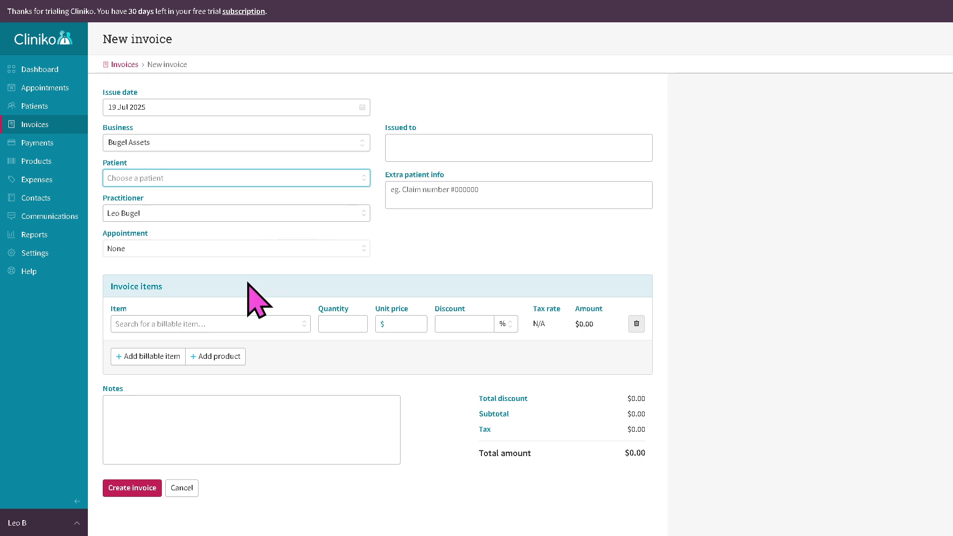
click(202, 441)
text(How to use CLINIKO)
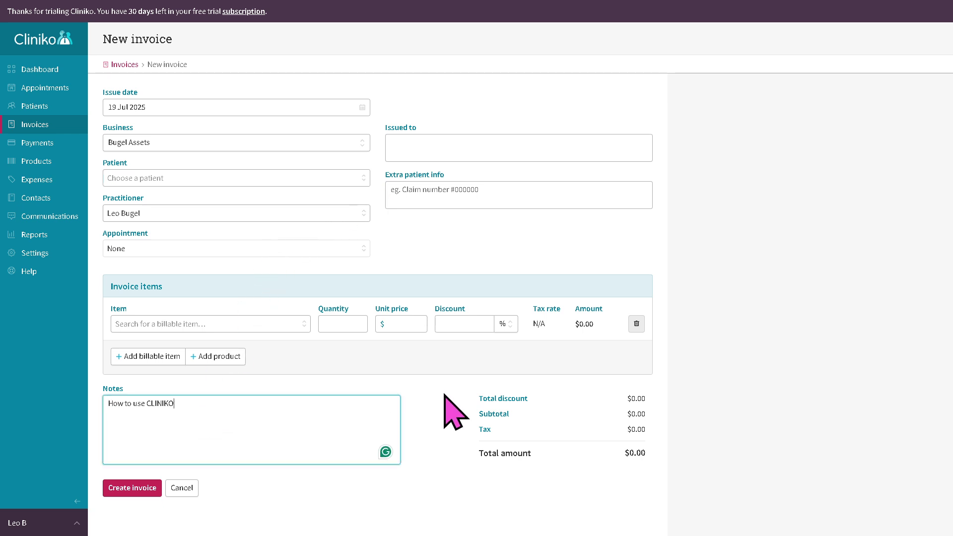
Add a line item: quantity 69, unit price $69, 69% discount, totalling $1,475.91.
click(345, 323)
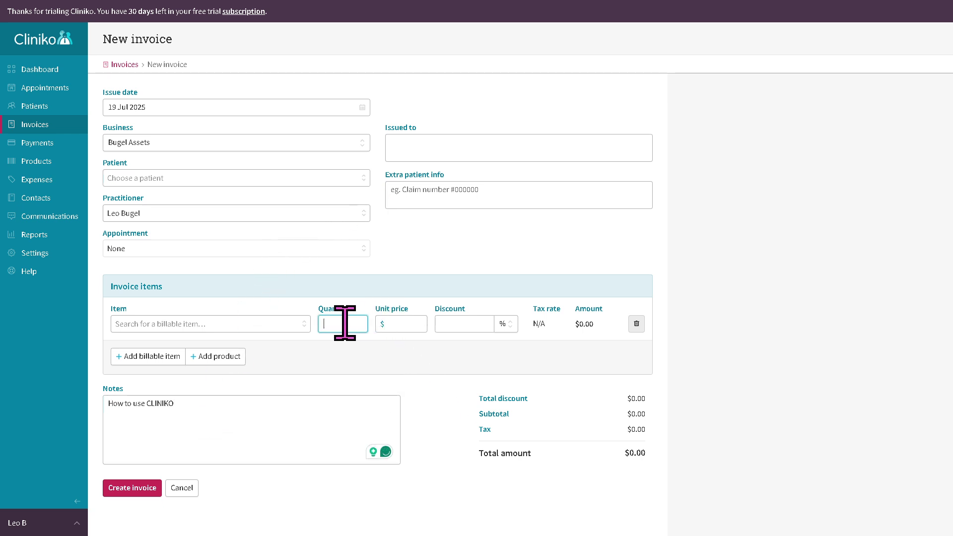
click(397, 323)
text(69)
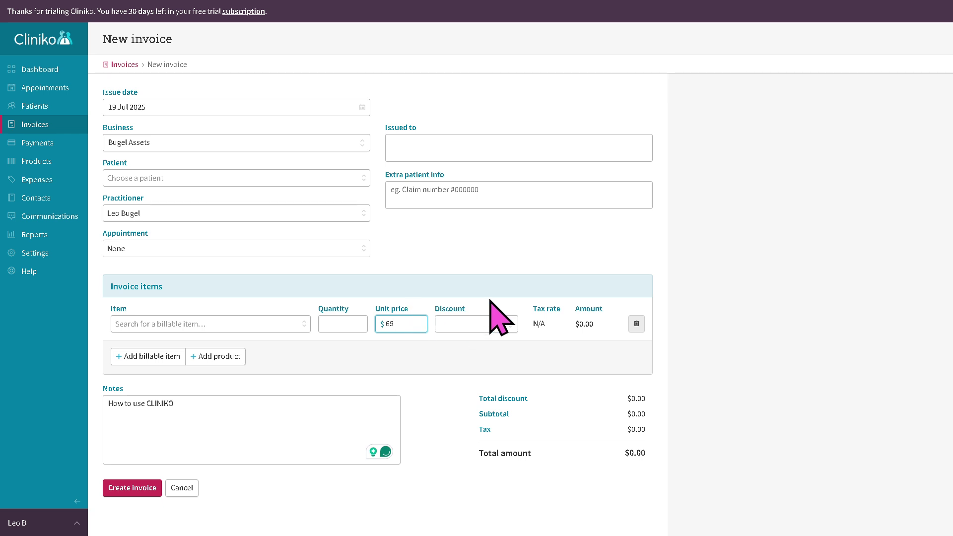
click(472, 323)
text(69)
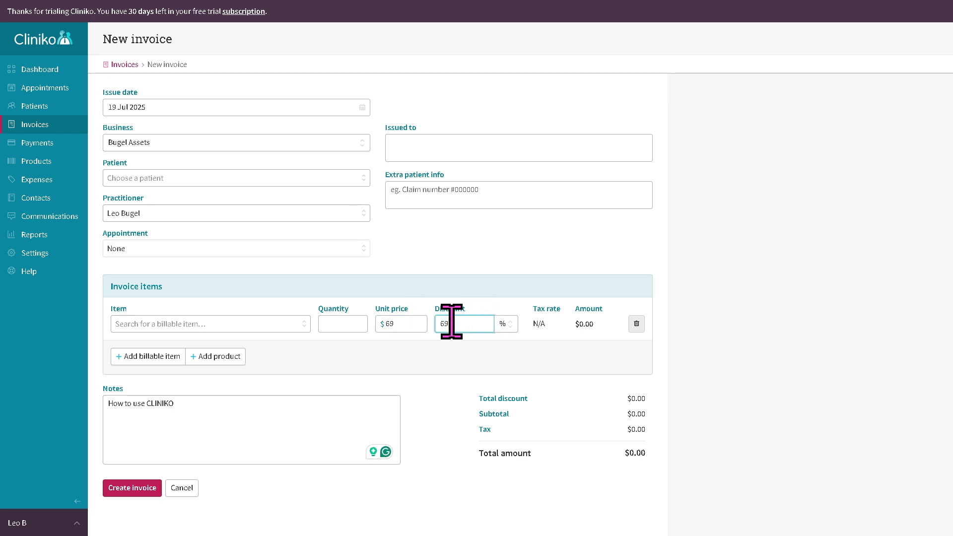
click(383, 322)
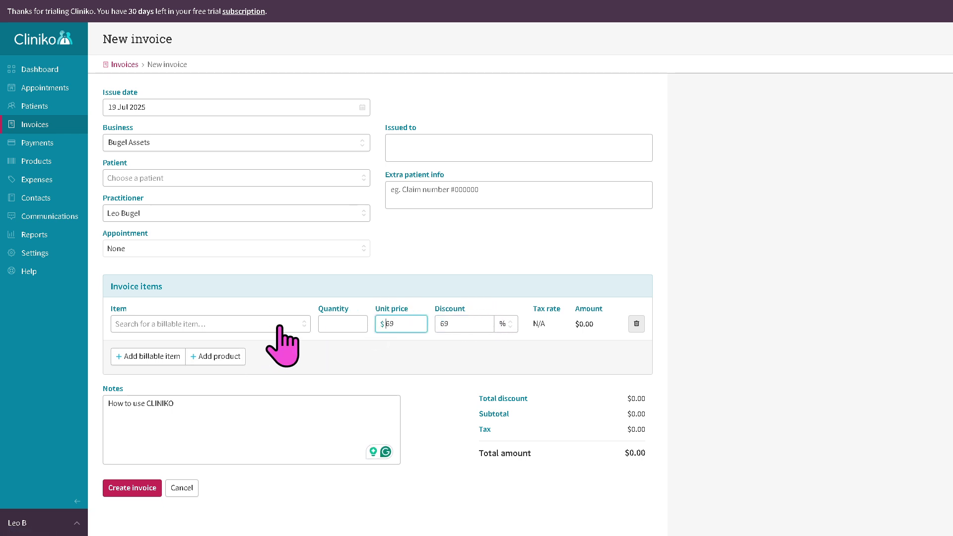
click(325, 325)
text(69)
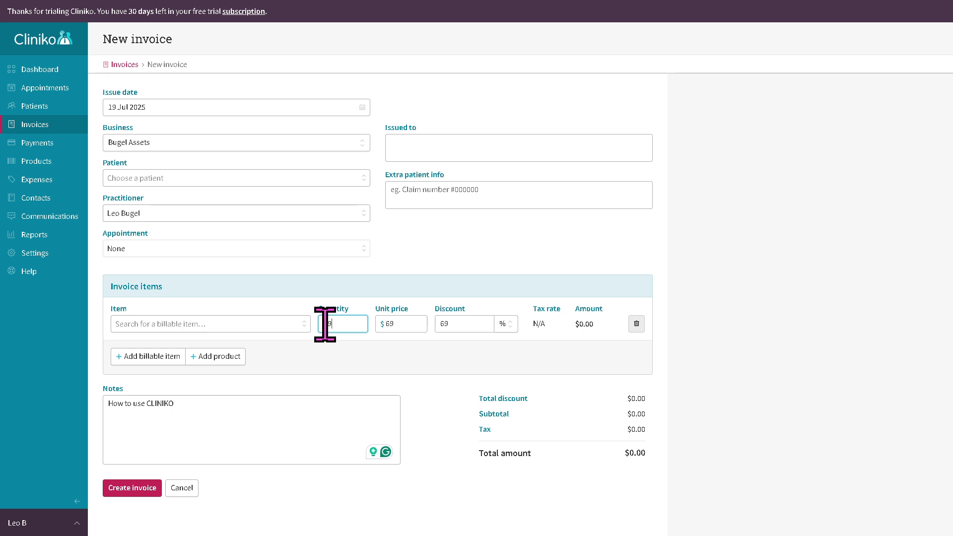
click(312, 436)
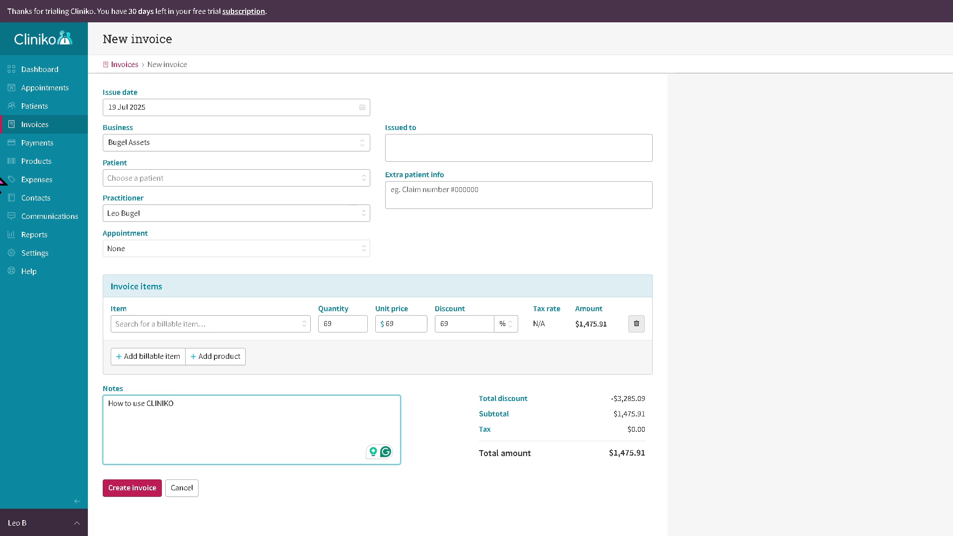
Start a new payment for the 'How to use CLINIKO' patient.
click(47, 145)
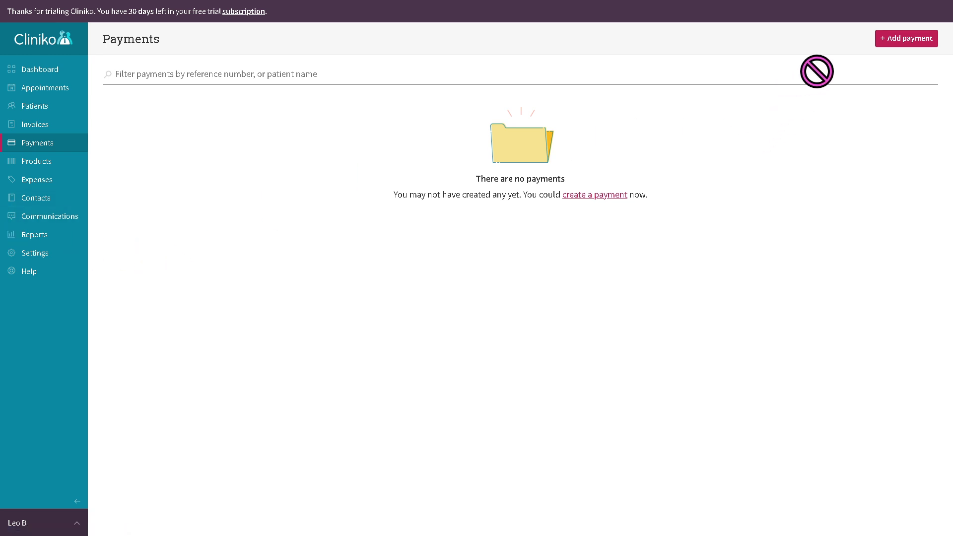
click(905, 39)
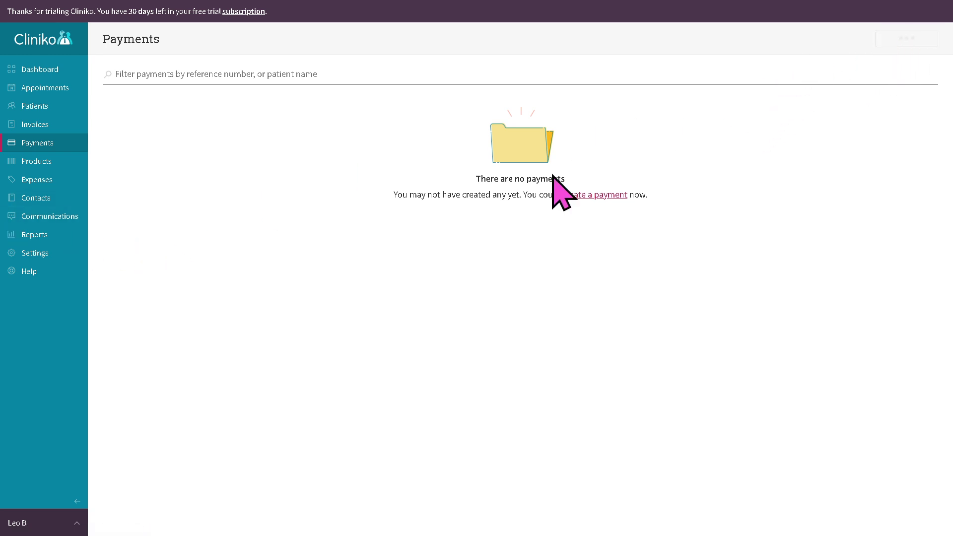
text(How to use CLINIKO)
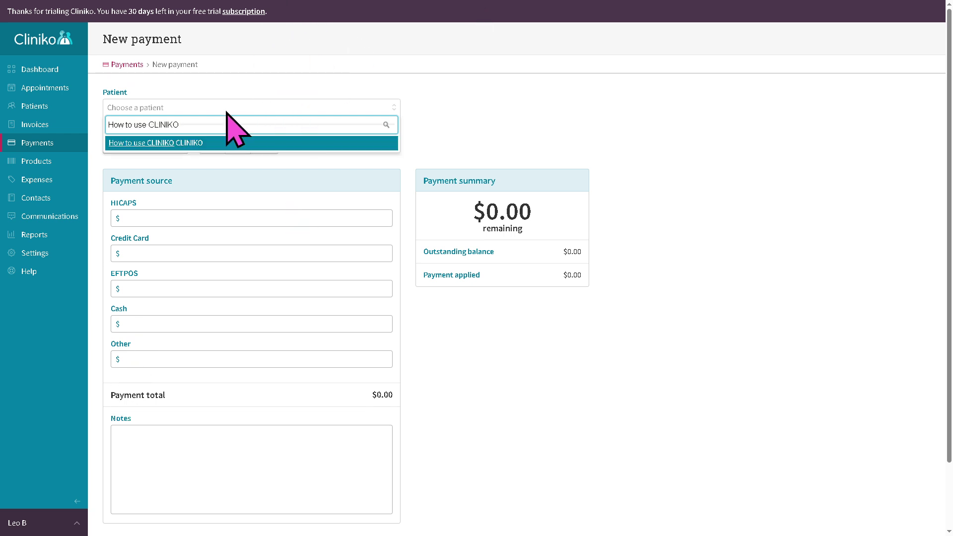
click(181, 143)
Enter $69 in each of the five payment sources, totalling $345.00.
click(199, 219)
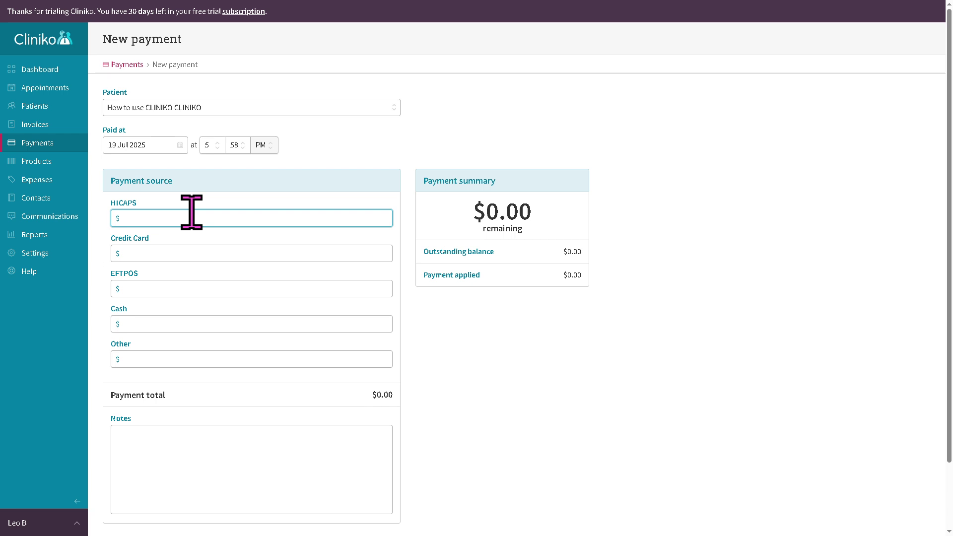
text(56)
text(69)
key(Tab)
text(69)
key(Tab)
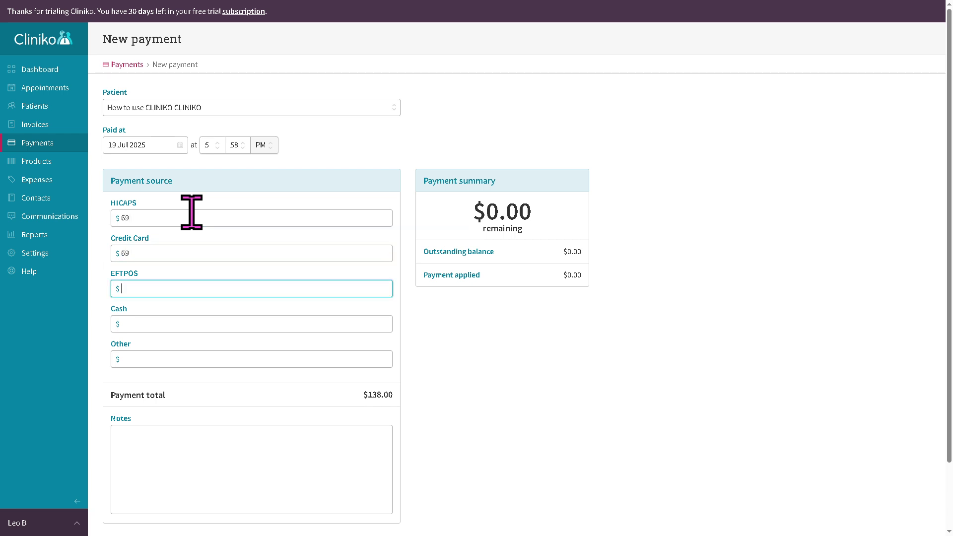
text(69)
key(Tab)
text(69)
key(Tab)
text(69)
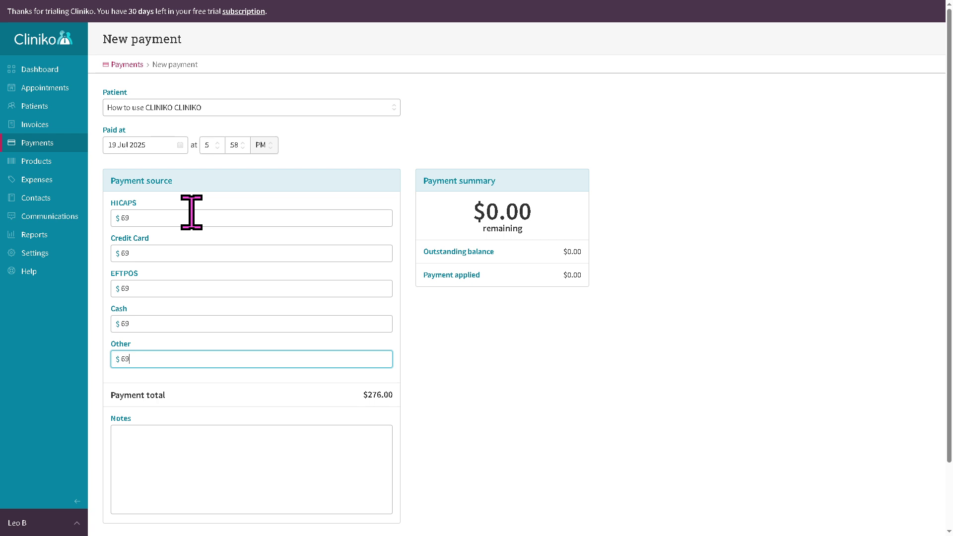
text(e)
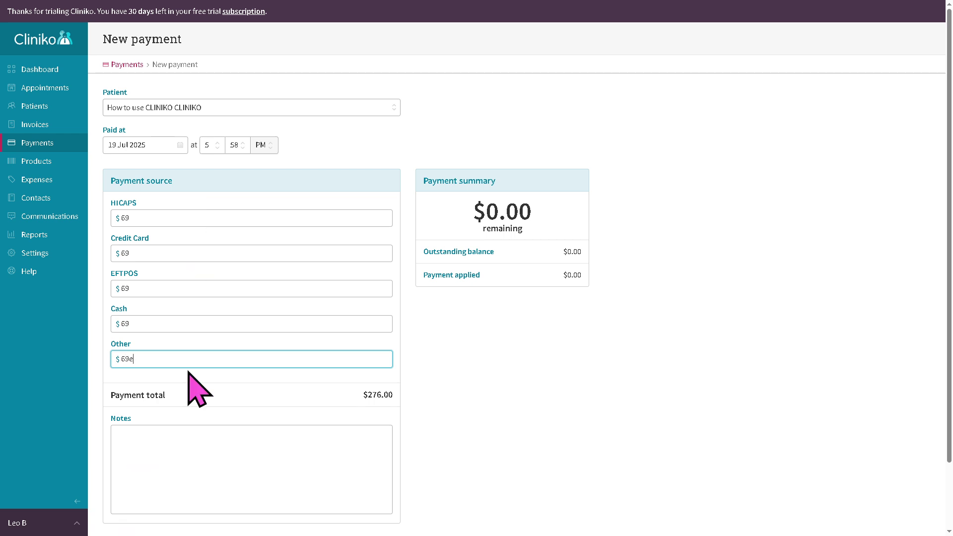
key(BackSpace)
Add payment notes 'How to use CLINIKO'.
click(190, 455)
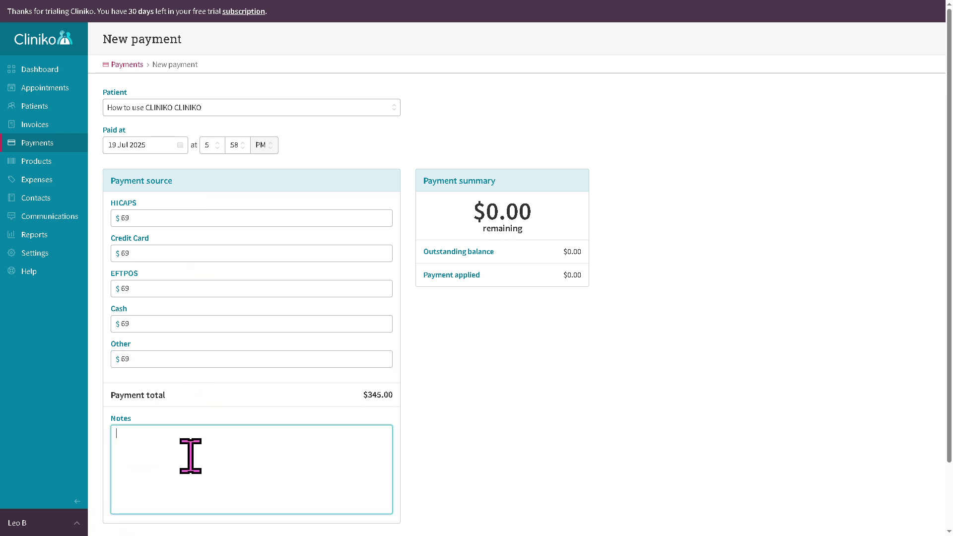
text(How to use CLINIKO)
scroll(190, 455, down, 2)
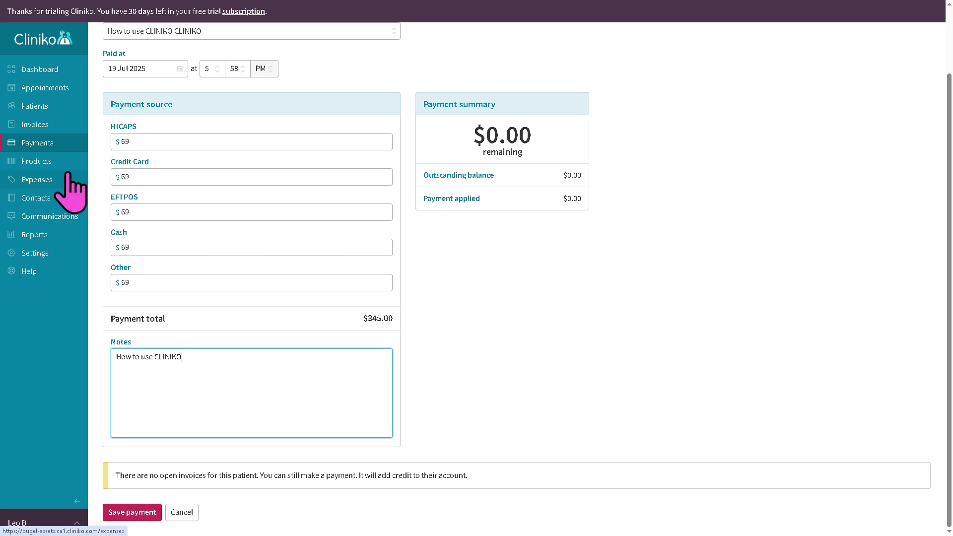
Create a new product named 'How to use CLINIKO' with the same supplier.
click(29, 164)
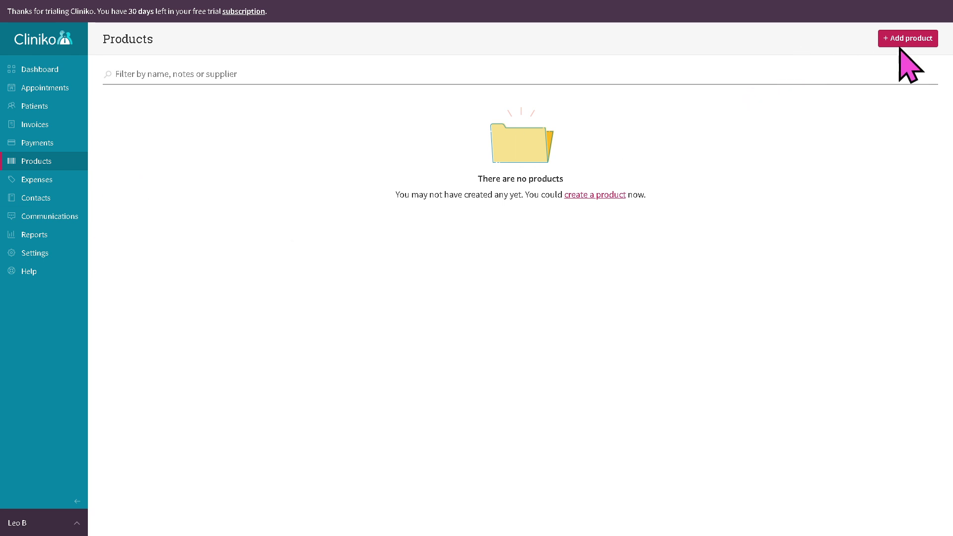
click(611, 193)
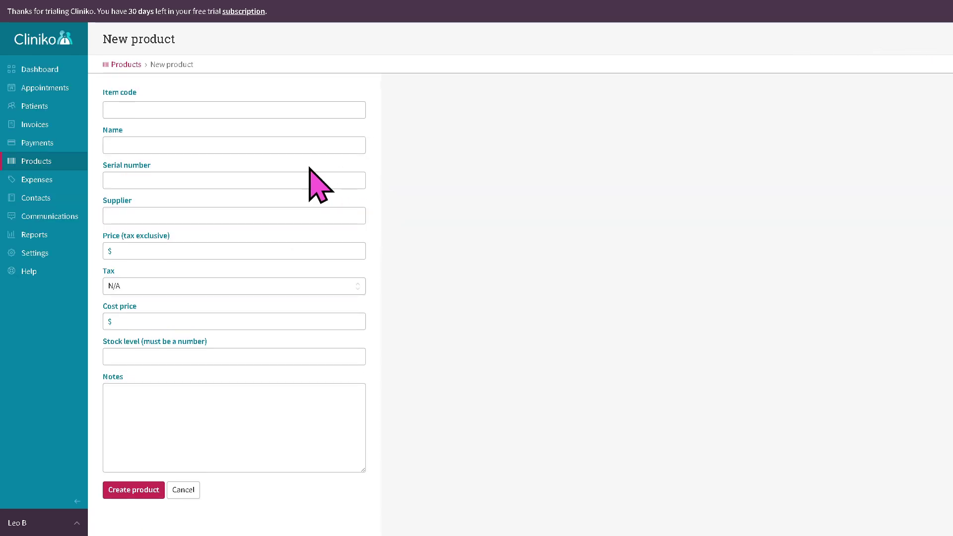
click(170, 144)
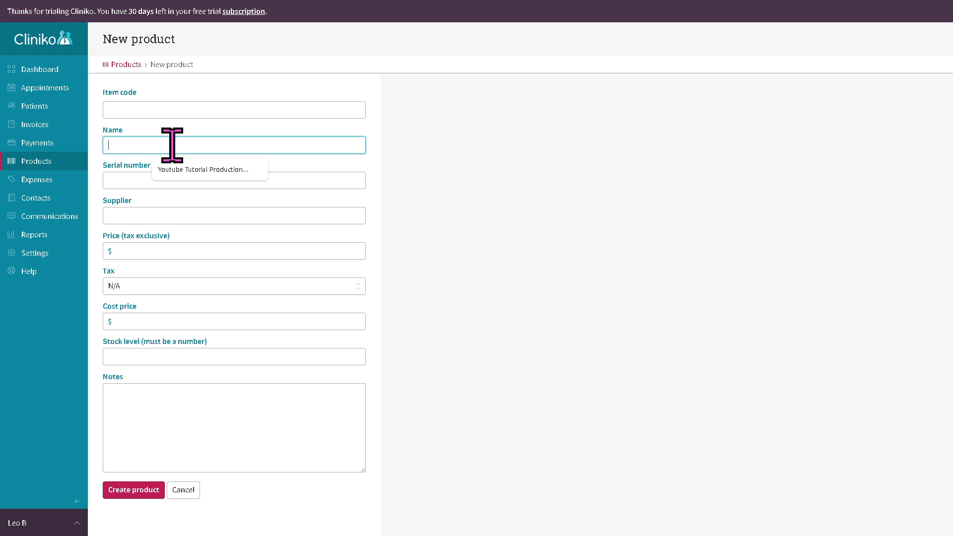
text(How to use CLINIKO)
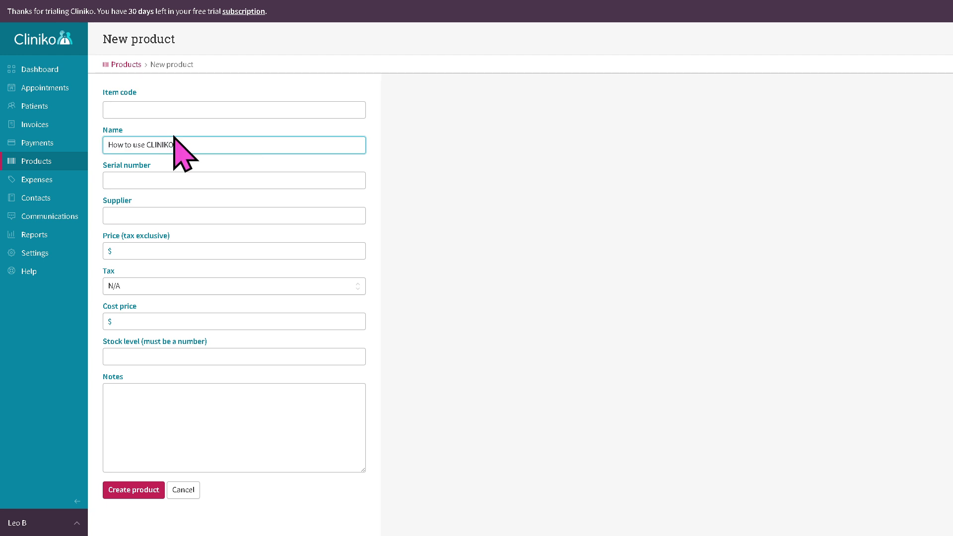
click(198, 209)
text(How to use CLINIKO)
Give the product price $69, cost price $69, stock level 69 and pasted notes.
click(209, 251)
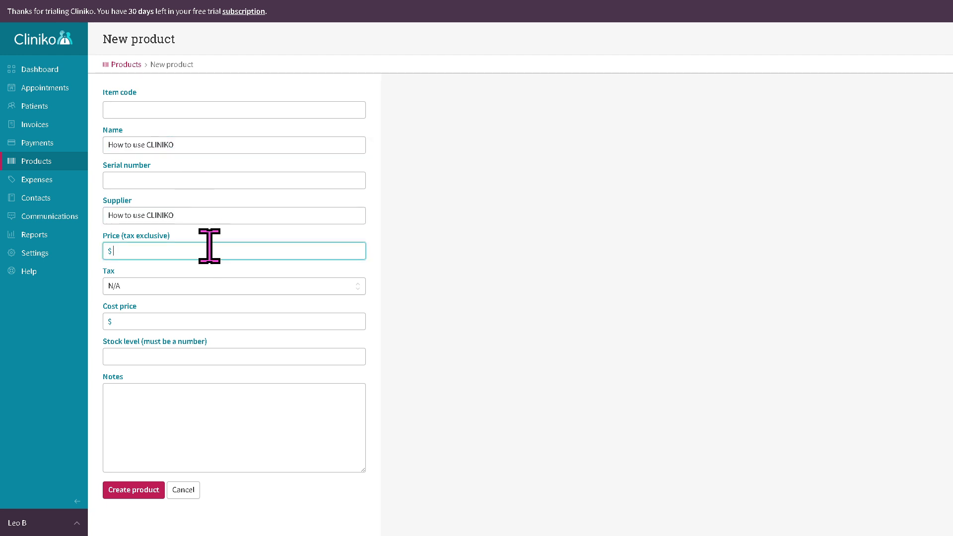
text(100)
key(BackSpace)
key(BackSpace)
key(BackSpace)
text(69)
key(Tab)
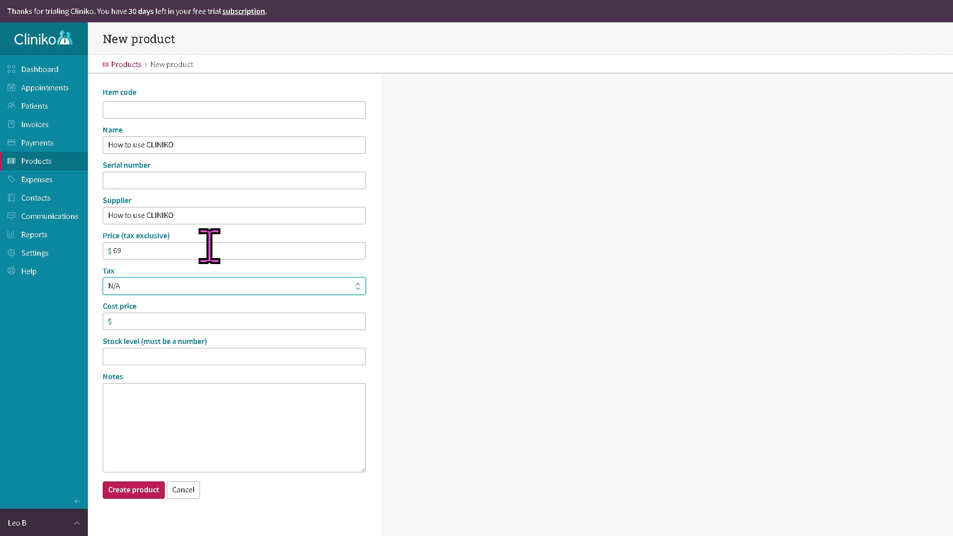
click(205, 322)
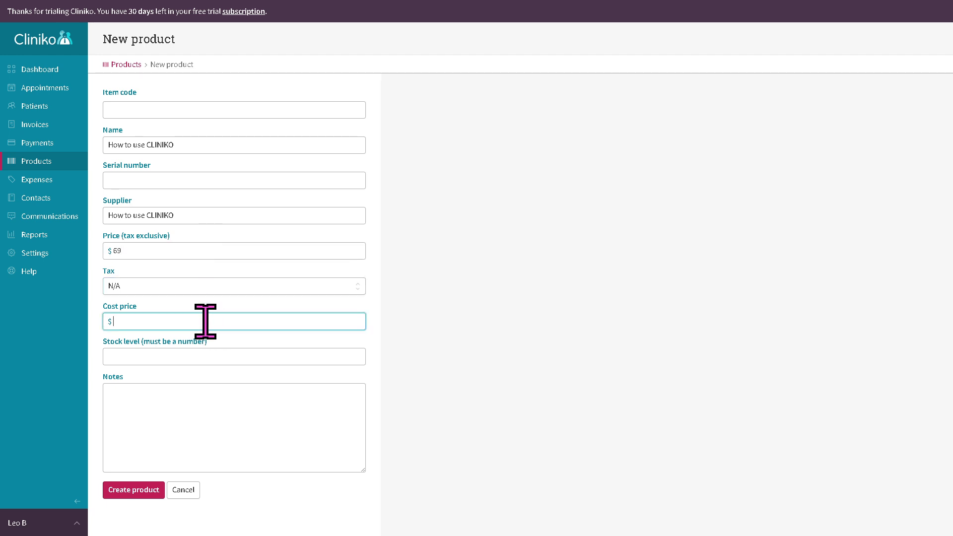
text(69)
key(Tab)
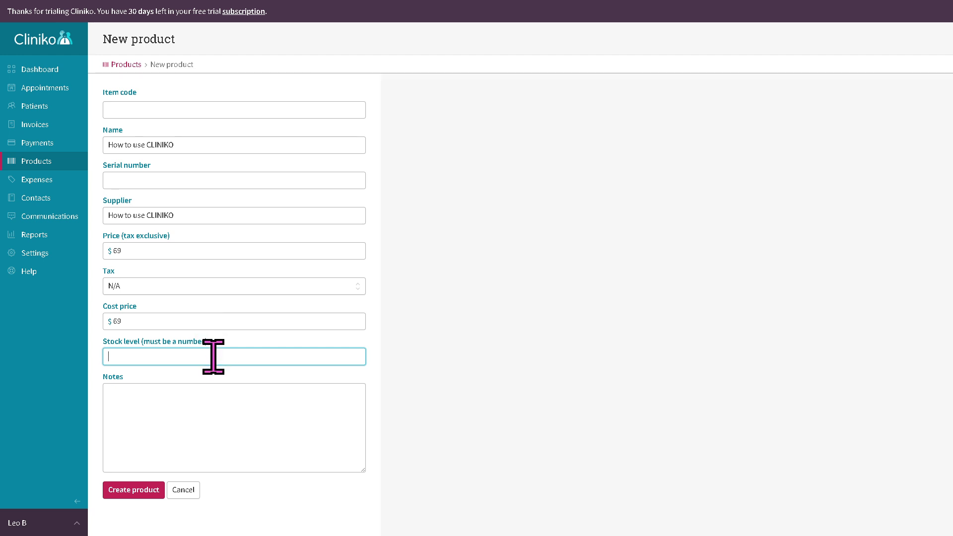
text(69)
key(Tab)
text(How to use CLINIKO)
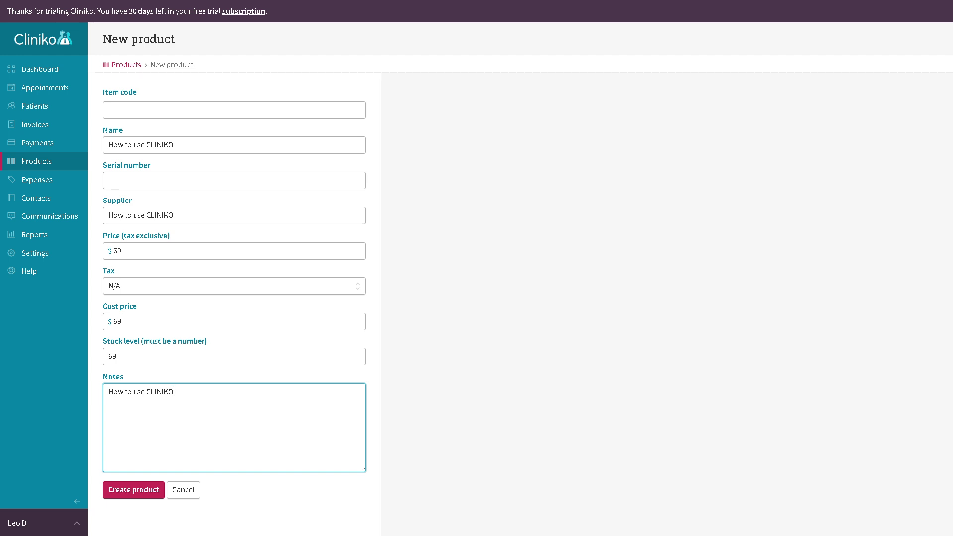
click(58, 179)
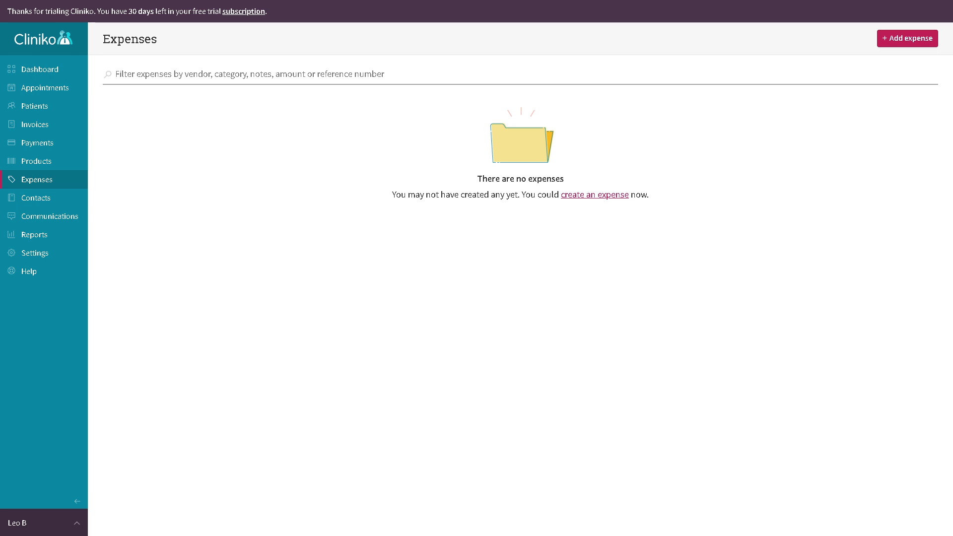
Start a new expense with vendor and category 'How to use CLINIKO'.
click(914, 39)
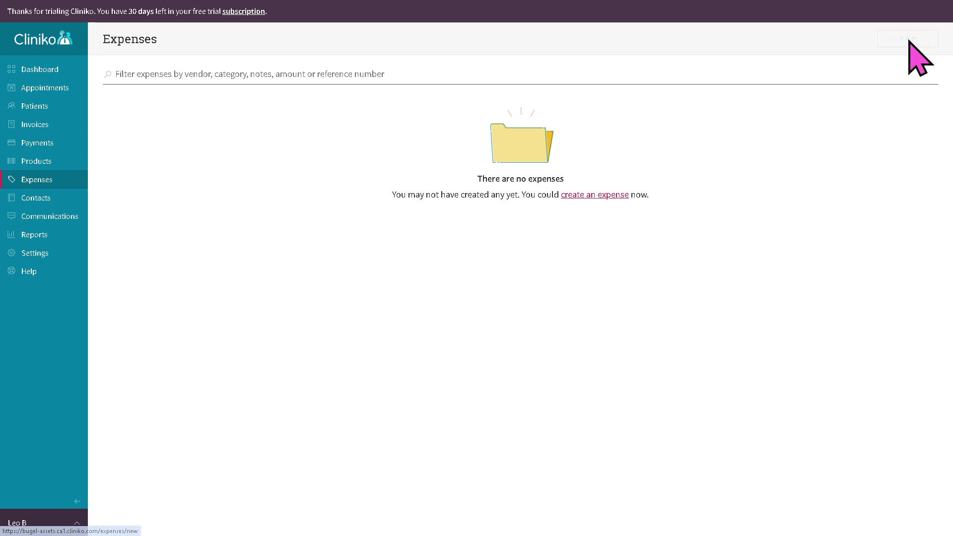
click(255, 148)
text(How to use CLINIKO)
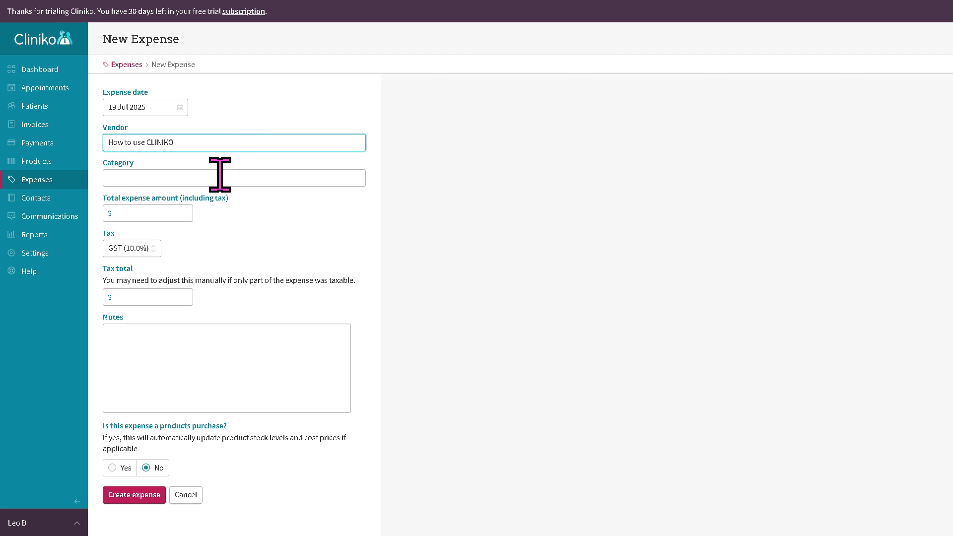
click(218, 178)
text(How to use CLINIKO)
Set the expense total to $69 under GST (10.0%) and paste the notes.
click(173, 218)
text(69)
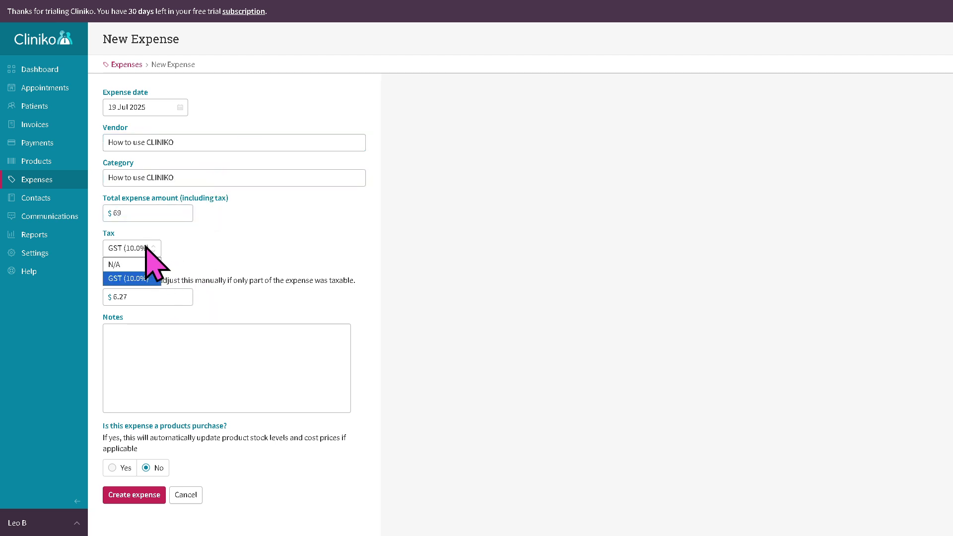
click(163, 347)
text(How to use CLINIKO)
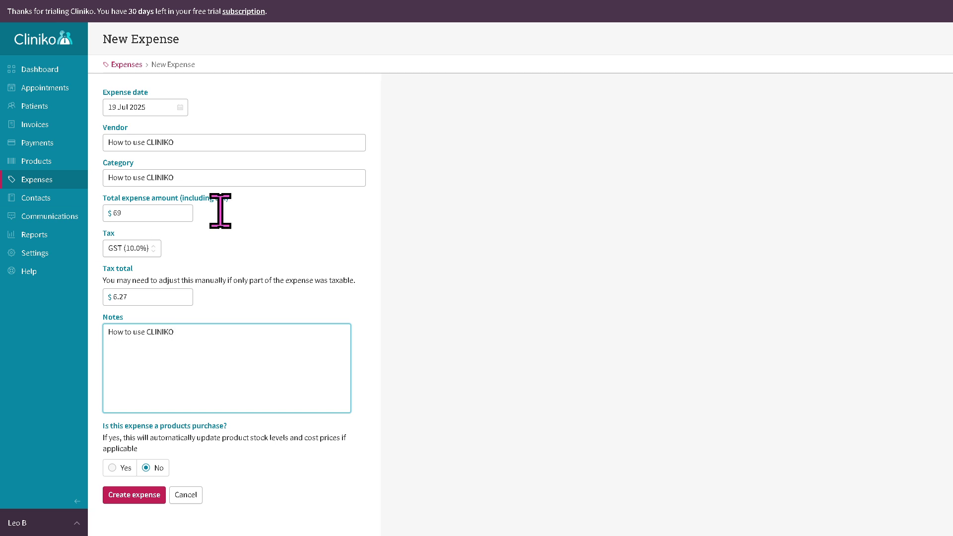
click(77, 196)
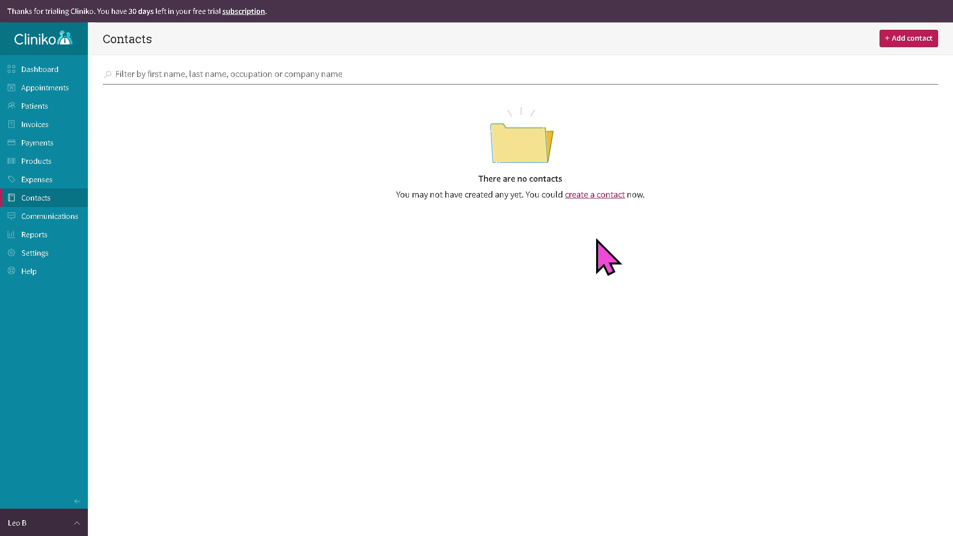
Start a new contact noted 'How to use CLINIKO', then move to the empty Communications page.
click(890, 39)
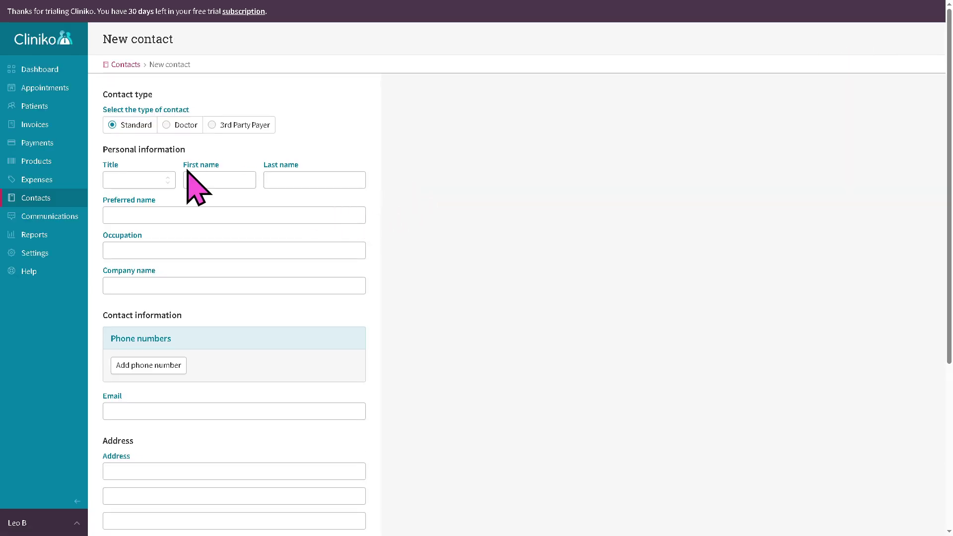
scroll(211, 364, down, 3)
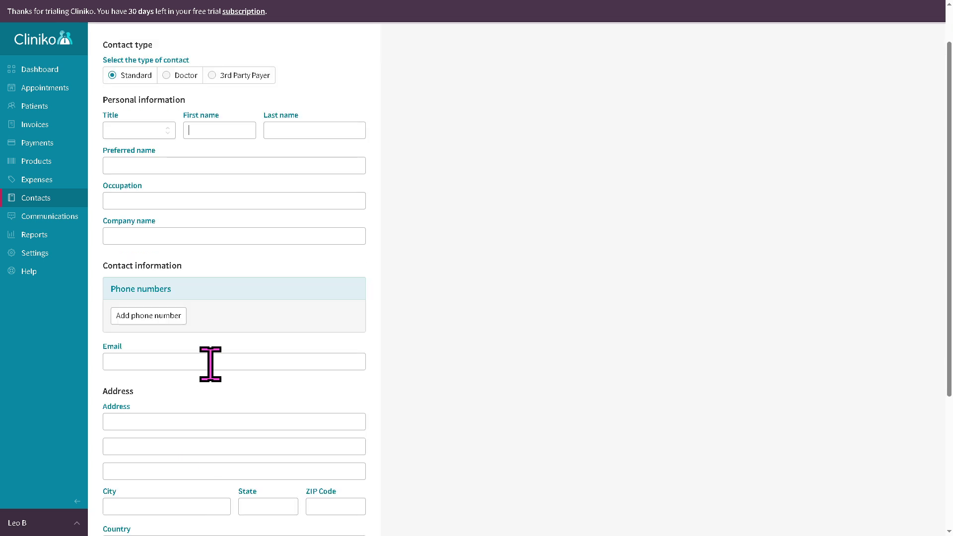
click(203, 504)
text(How to use CLINIKO)
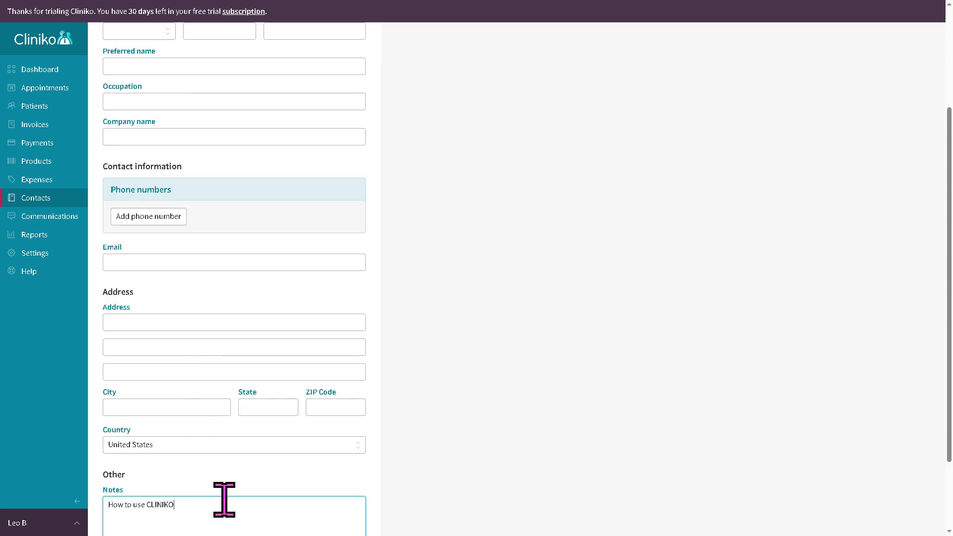
click(32, 217)
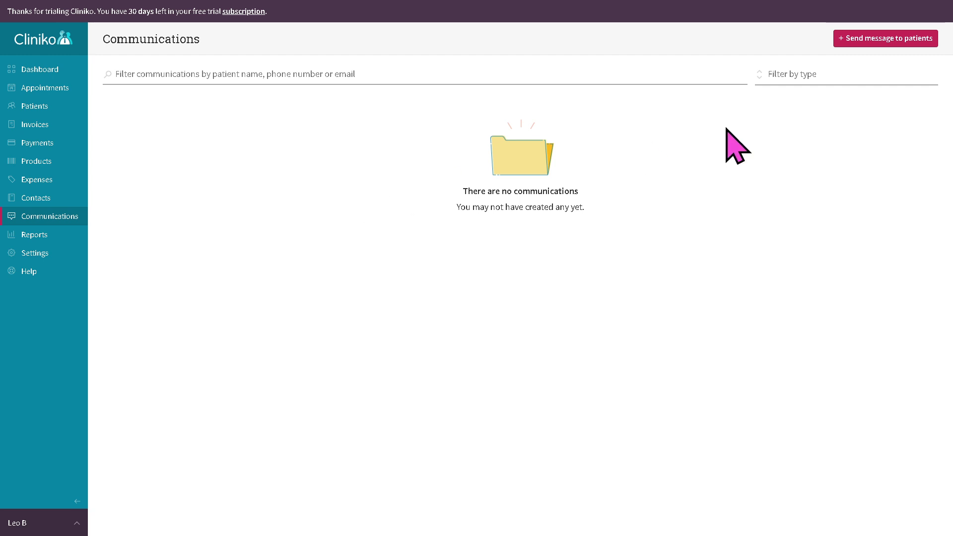
Draft a new SMS to patients reading 'How to use CLINIKO', costing 1 credit.
click(888, 40)
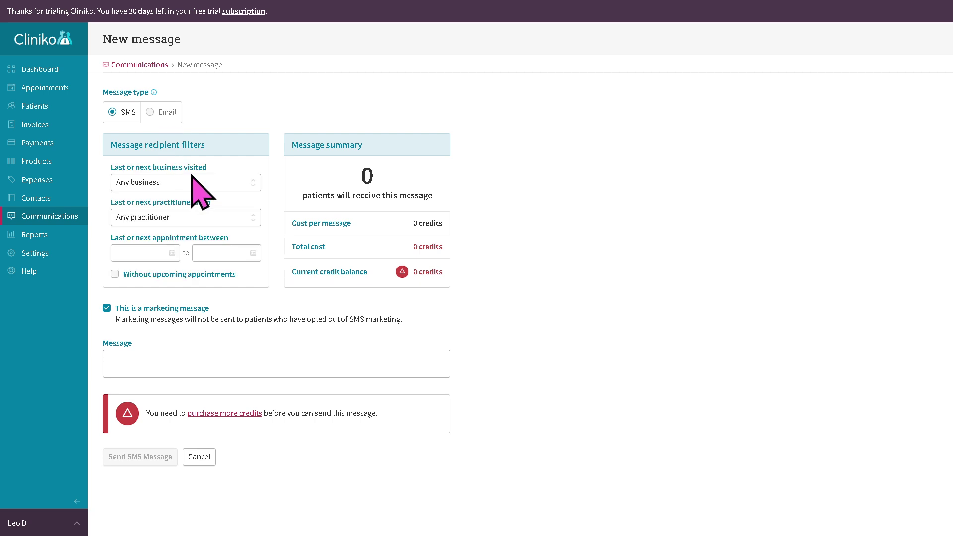
click(300, 366)
text(How to use CLINIKO)
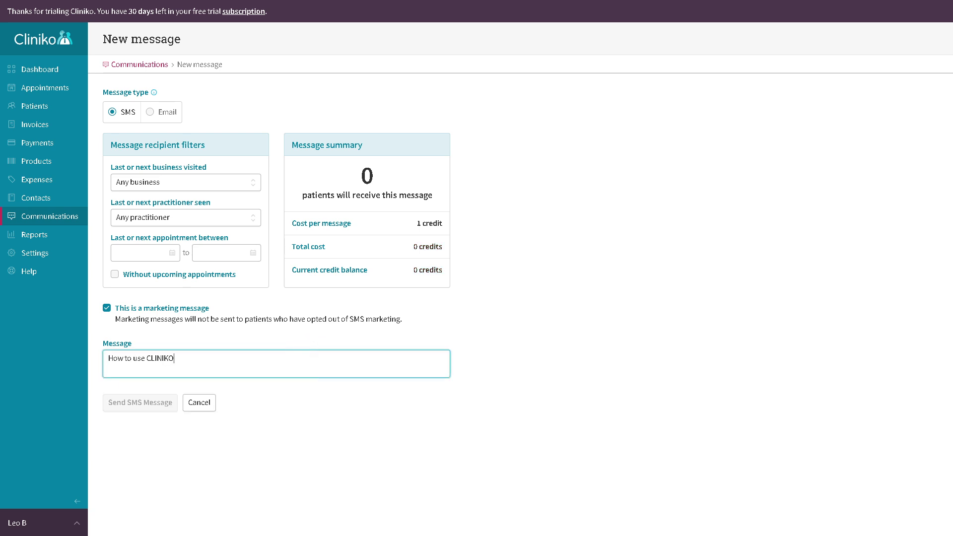
key(Tab)
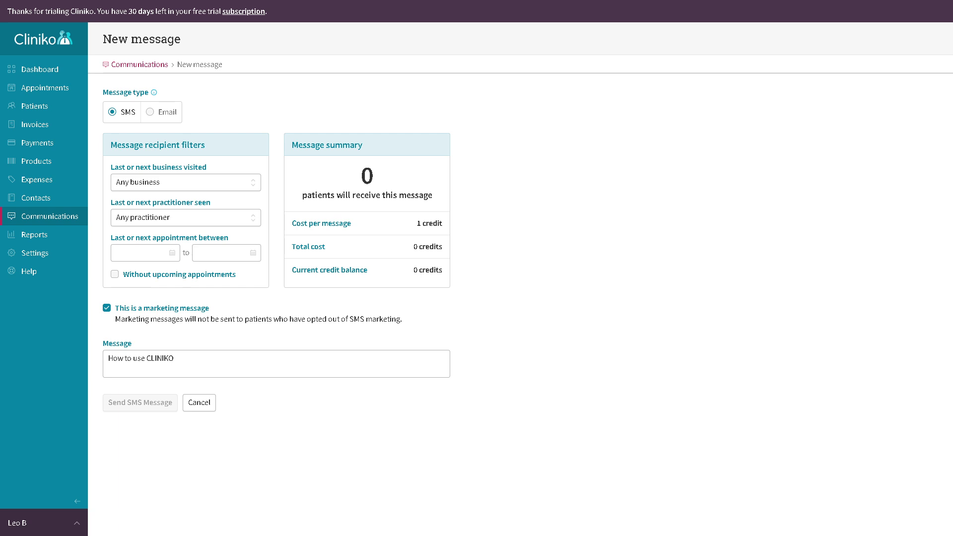
Bring up the Reports overview and look over its report cards and charts.
click(34, 234)
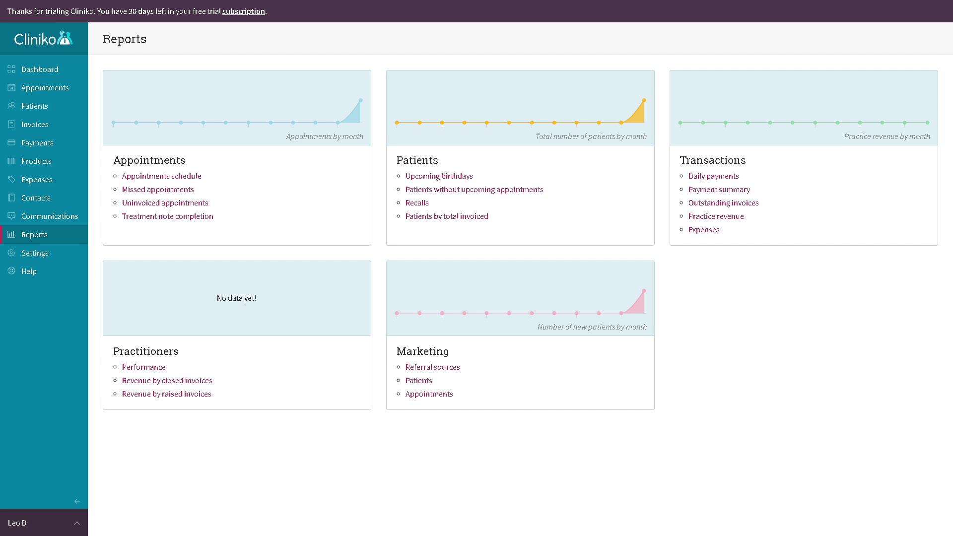
mouse_move(272, 113)
mouse_move(486, 123)
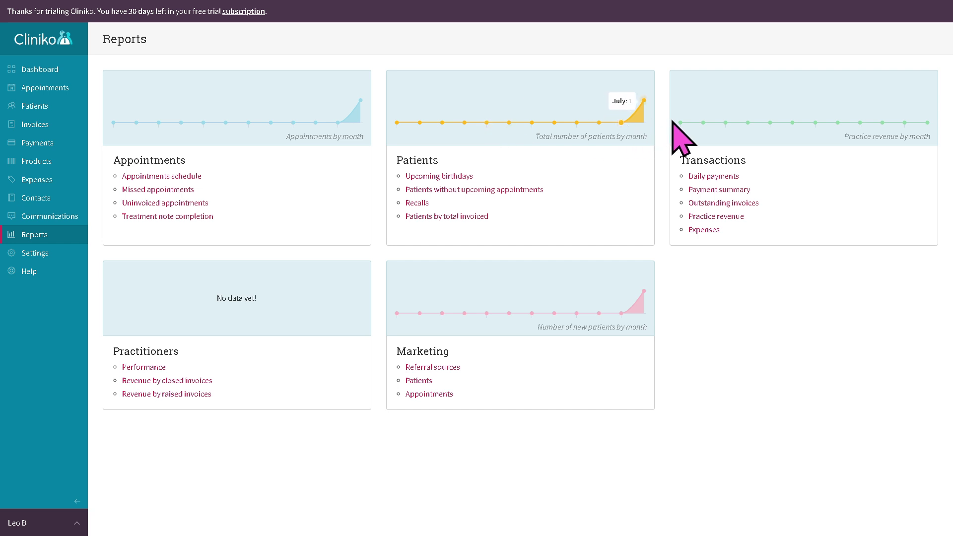
mouse_move(783, 135)
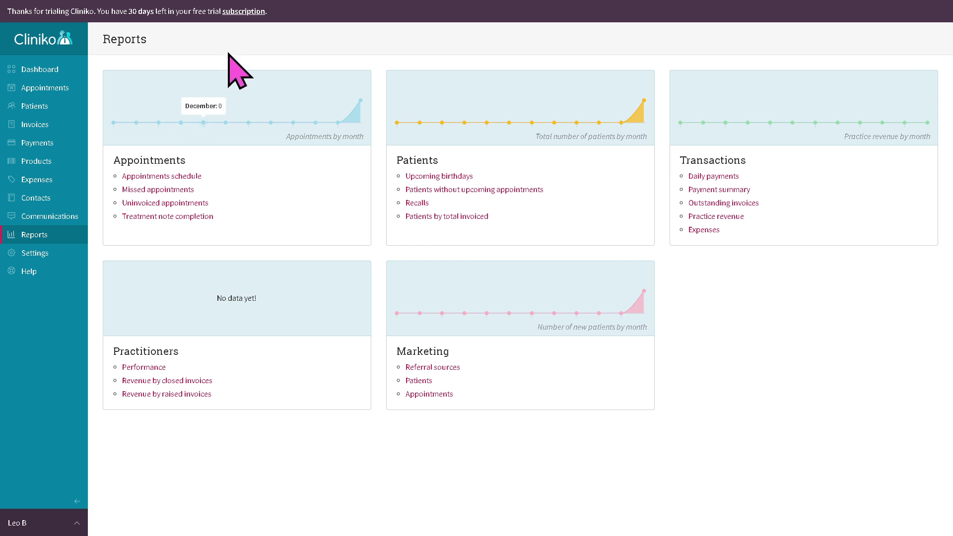
View the subscription details: Team (Monthly) trial, 30 days left, $85 USD monthly.
click(243, 15)
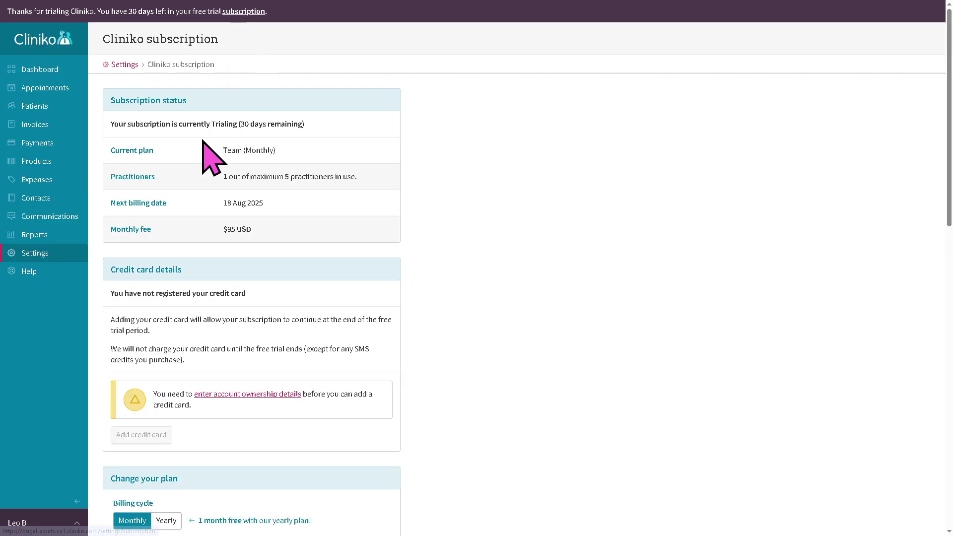